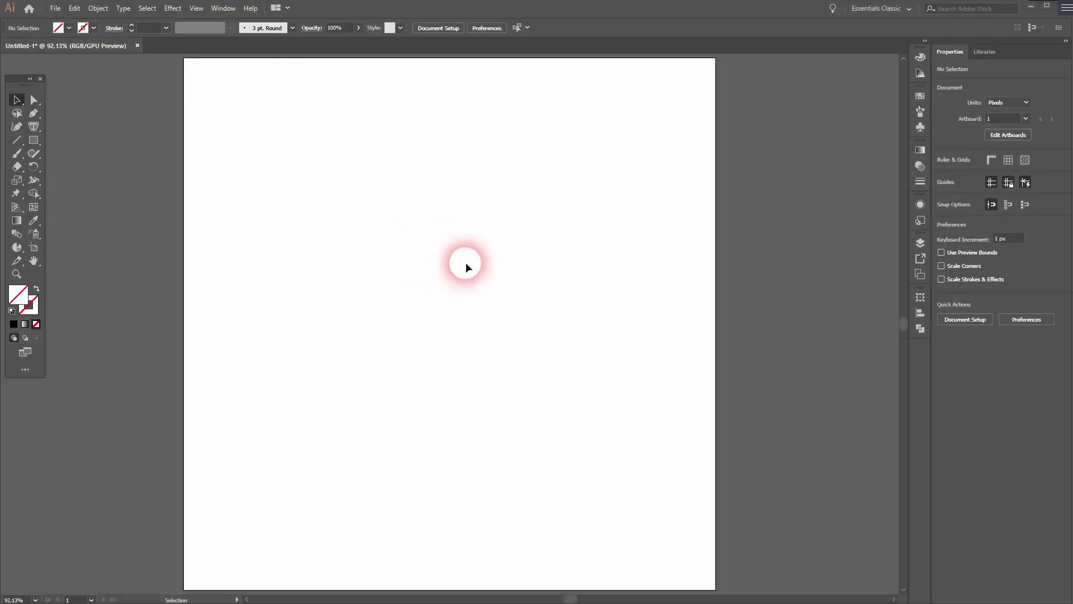
Turn off Snap to Point in the View menu.
{"action": "left_click", "coordinate": [196, 8]}
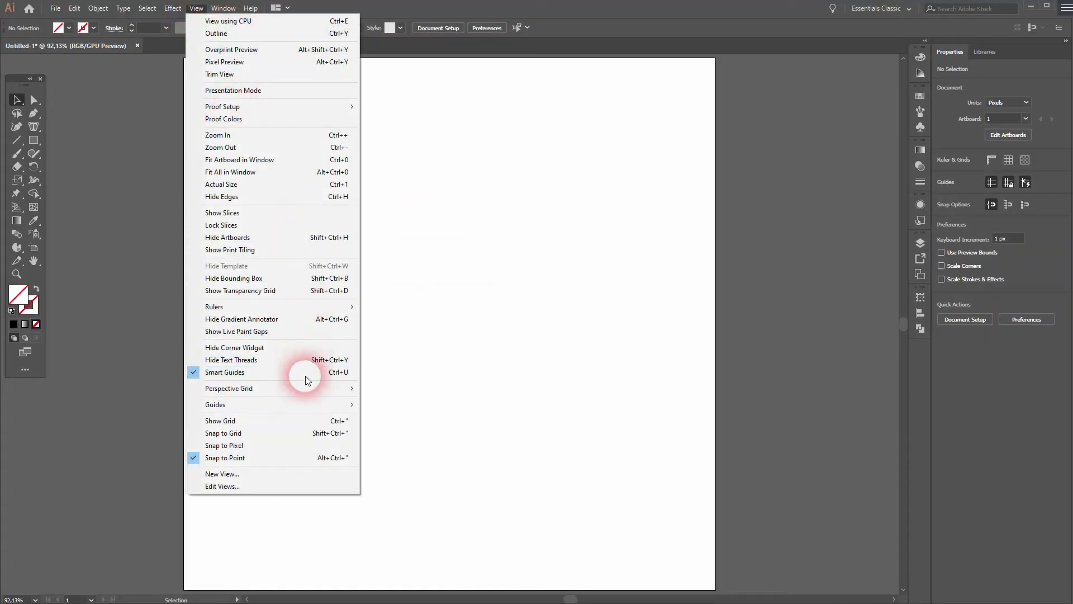
{"action": "left_click", "coordinate": [280, 460]}
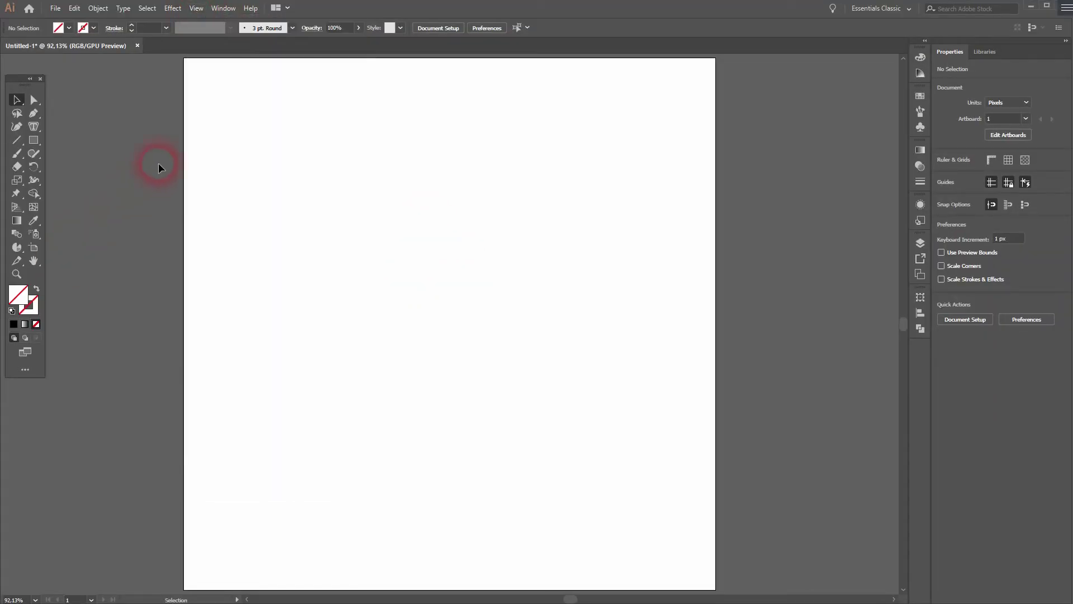
Place a 500 × 500 px pie graph on the artboard using the Pie Graph Tool.
{"action": "left_click_drag", "start_coordinate": [19, 245], "coordinate": [88, 345]}
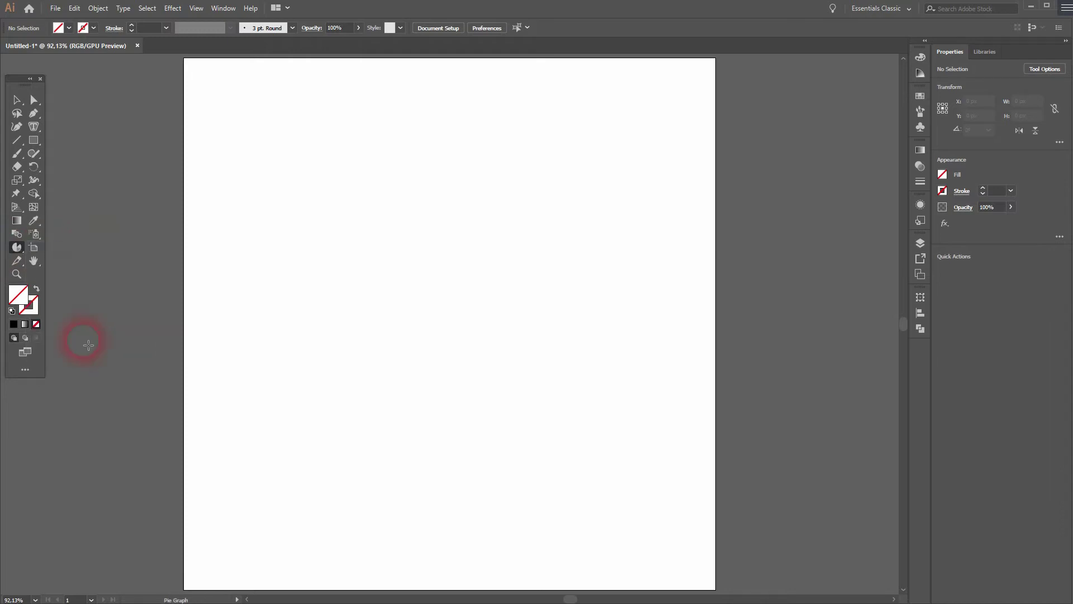
{"action": "left_click", "coordinate": [323, 183]}
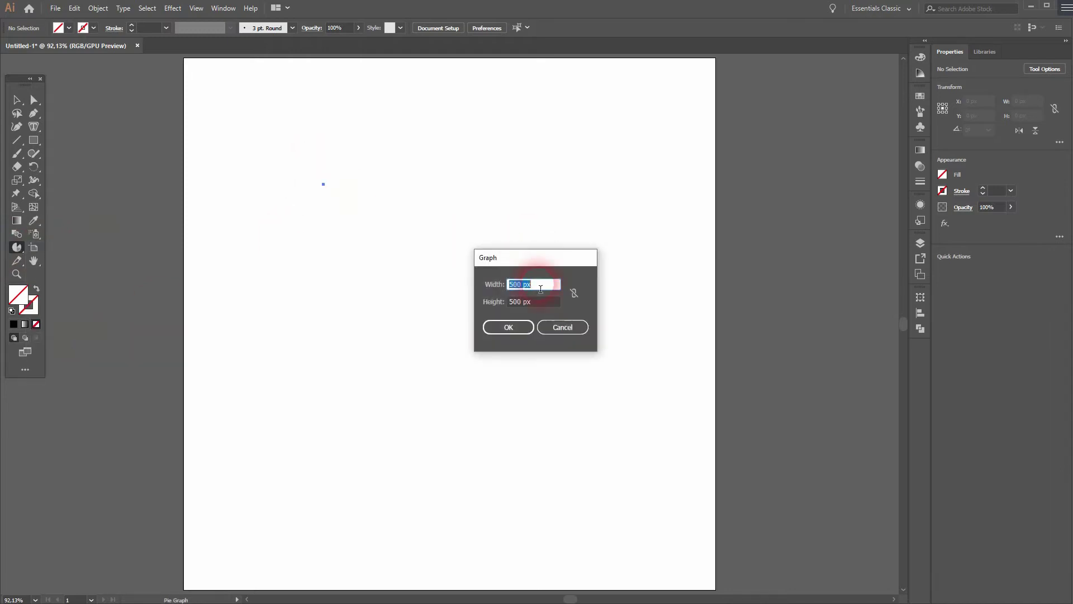
{"action": "left_click", "coordinate": [539, 289]}
{"action": "double_click", "coordinate": [539, 289]}
{"action": "left_click", "coordinate": [509, 326]}
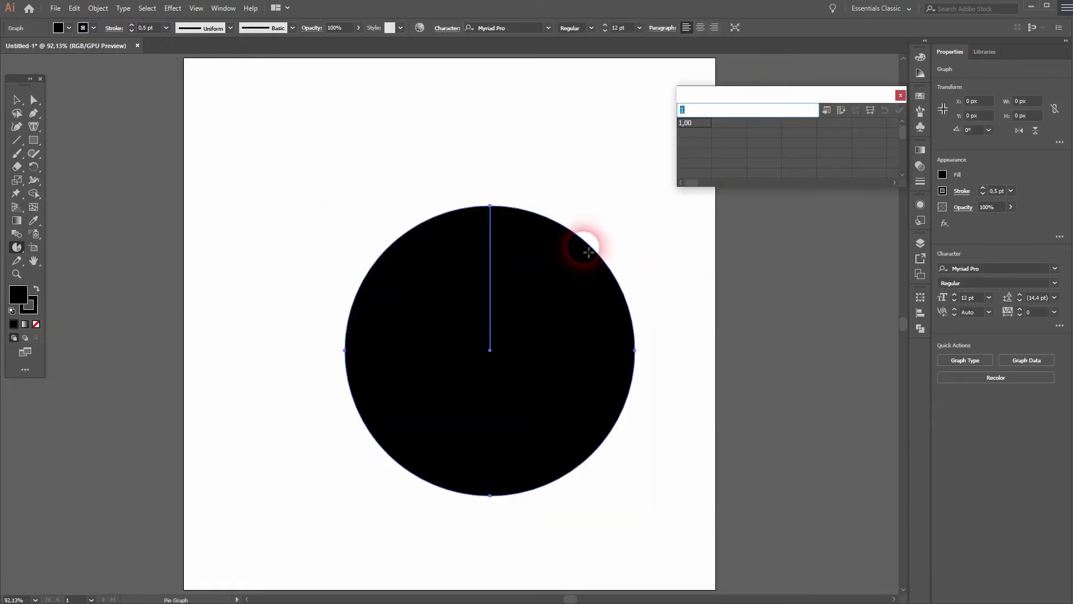
Enter the headings Data 1, Data 2, 3 and Example 4 across the first data row.
{"action": "left_click", "coordinate": [701, 115]}
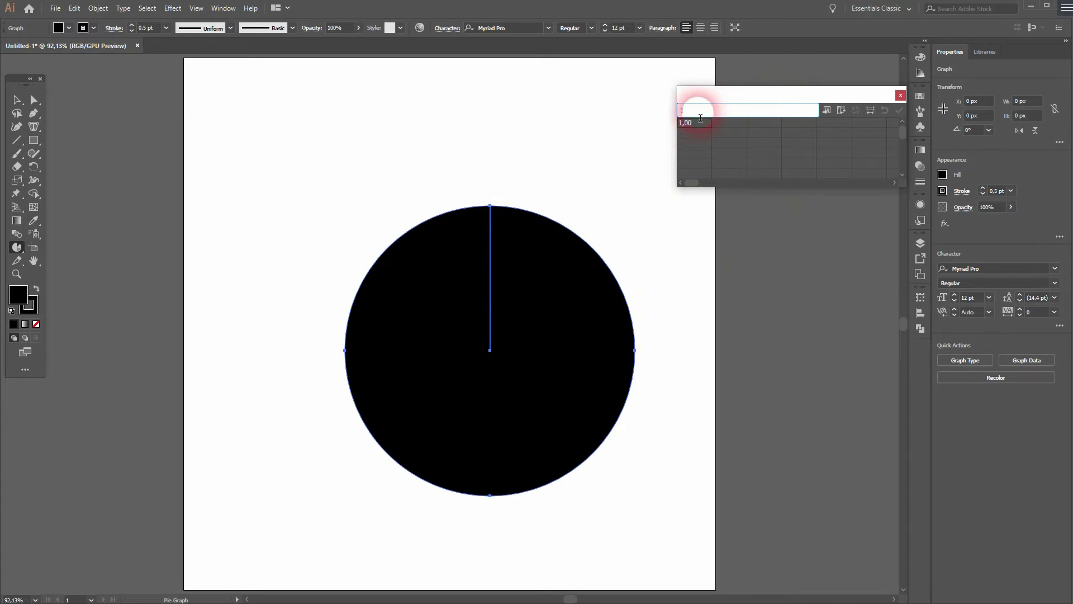
{"action": "left_click", "coordinate": [798, 147]}
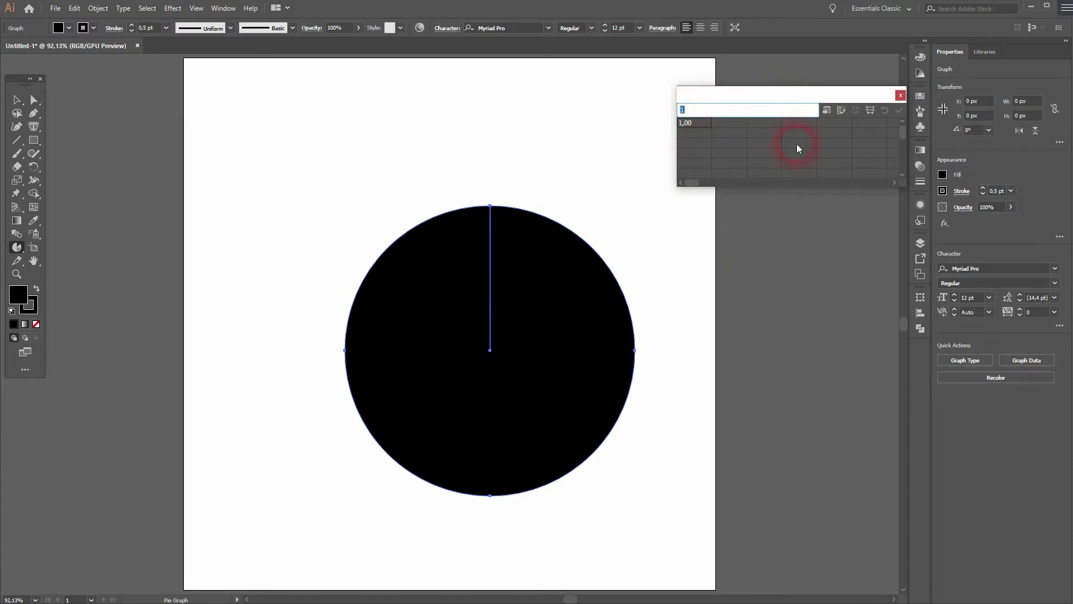
{"action": "type", "text": "\"Data 1\""}
{"action": "key", "text": "Tab"}
{"action": "type", "text": "\"Data 2\""}
{"action": "key", "text": "Tab"}
{"action": "type", "text": "\"3\""}
{"action": "key", "text": "Tab"}
{"action": "type", "text": "\"Example "}
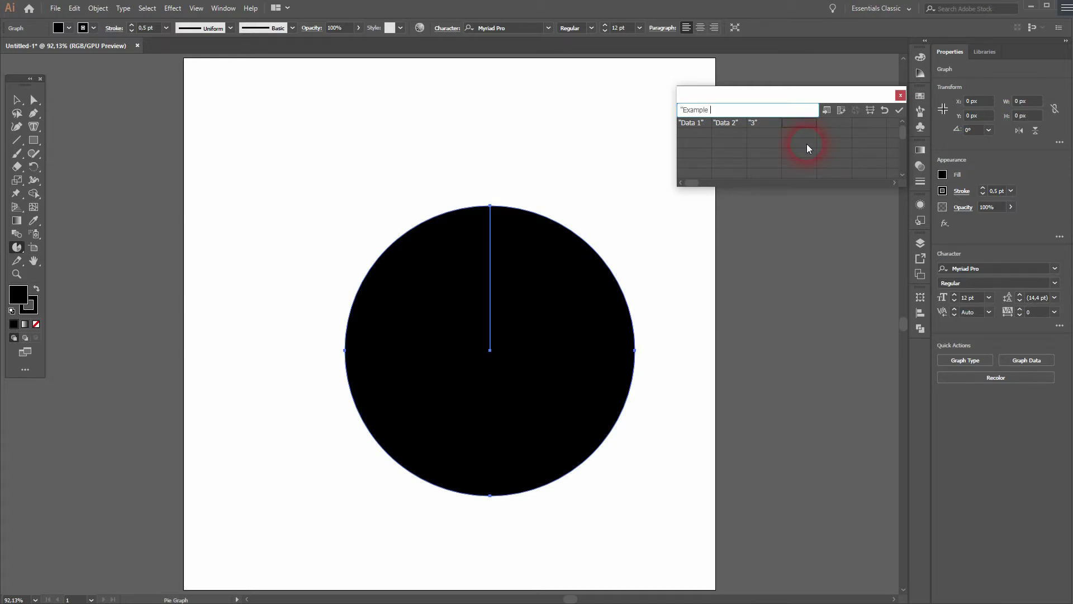
{"action": "type", "text": "4\""}
{"action": "key", "text": "Tab"}
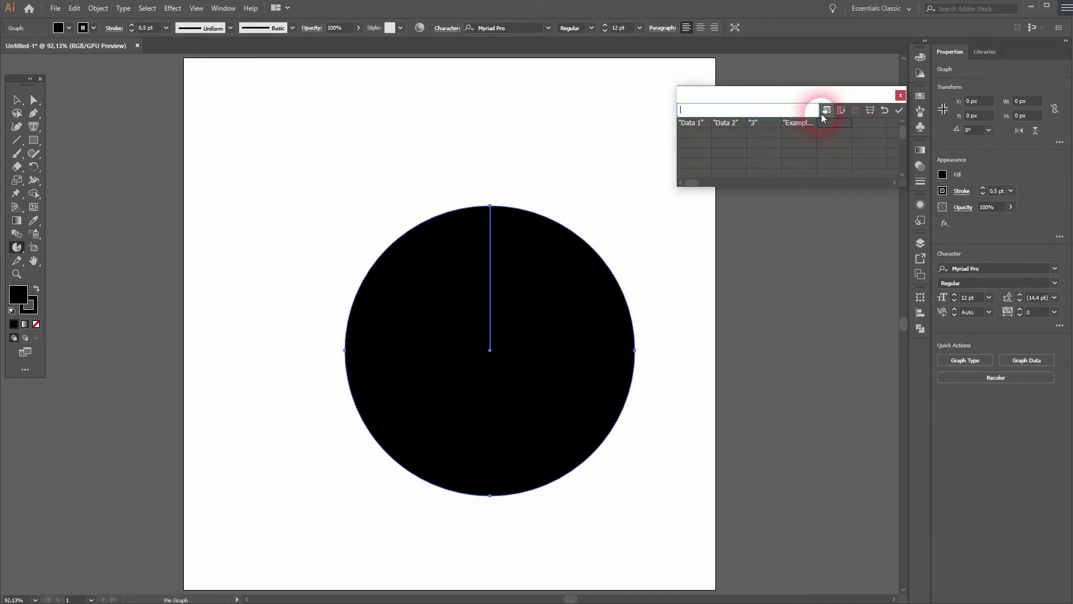
Widen the fourth column to fit Example 4 and enter 15 as the first value.
{"action": "left_click_drag", "start_coordinate": [822, 129], "coordinate": [844, 149]}
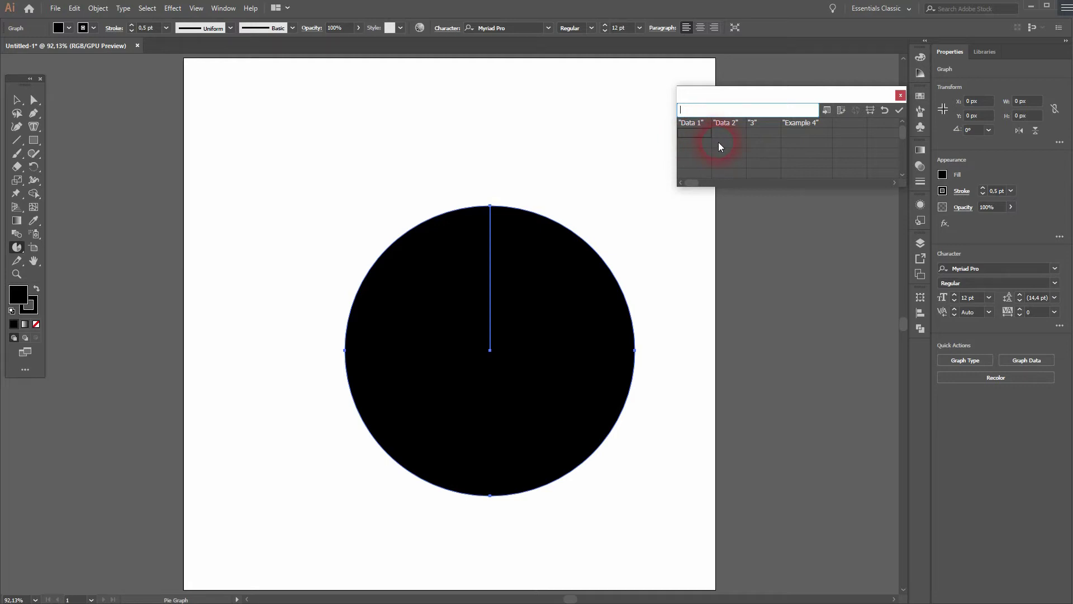
{"action": "type", "text": "15"}
{"action": "key", "text": "Tab"}
{"action": "key", "text": "Tab"}
{"action": "key", "text": "Tab"}
{"action": "key", "text": "Tab"}
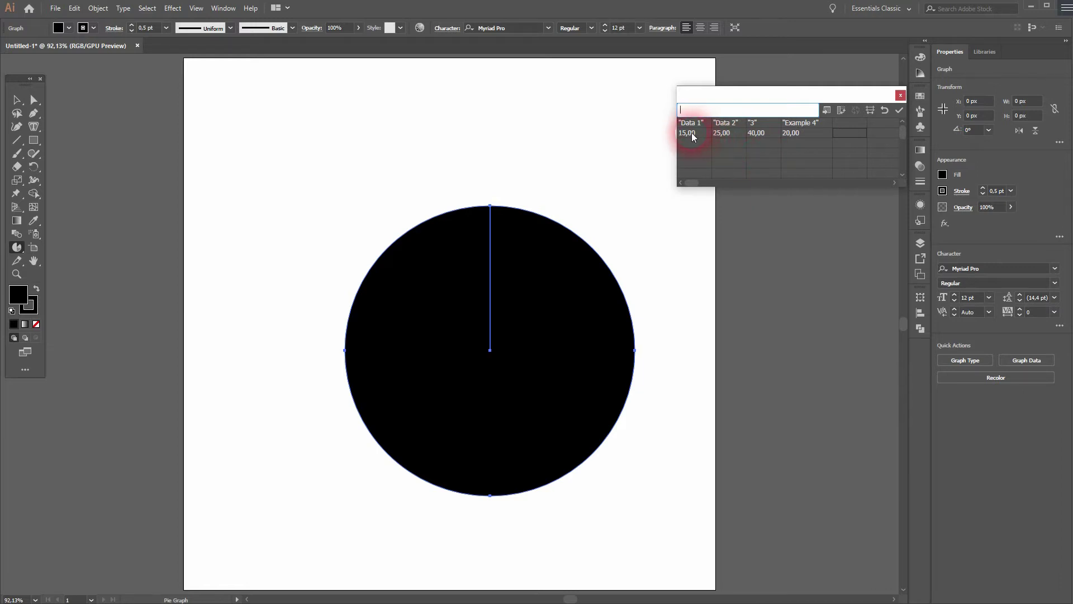
Apply the data, close the data sheet, and move the graph and legend up-left.
{"action": "left_click", "coordinate": [900, 111]}
{"action": "left_click", "coordinate": [901, 96]}
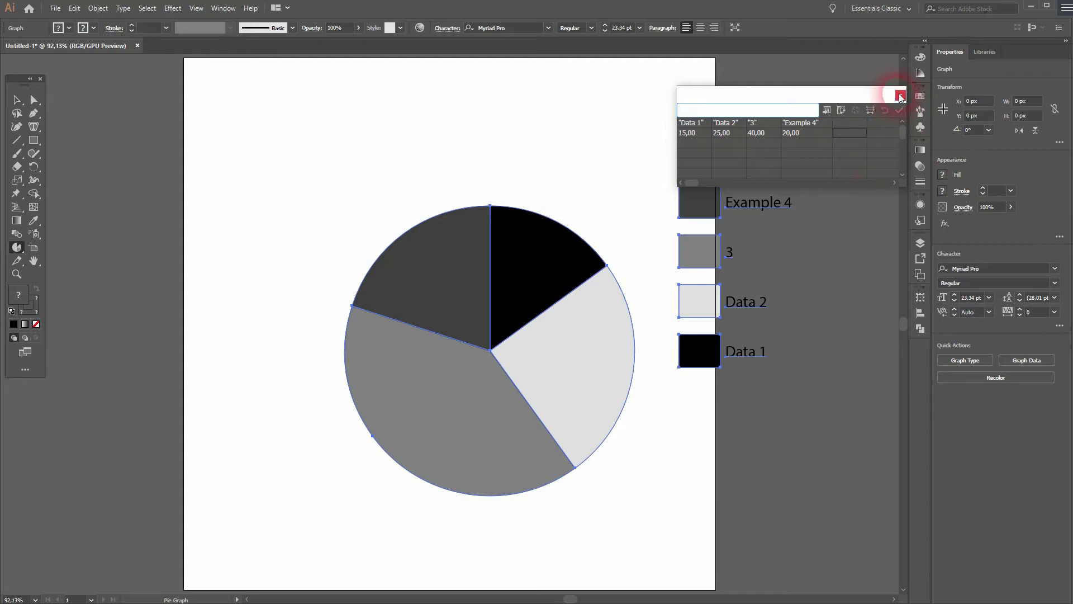
{"action": "left_click", "coordinate": [16, 99]}
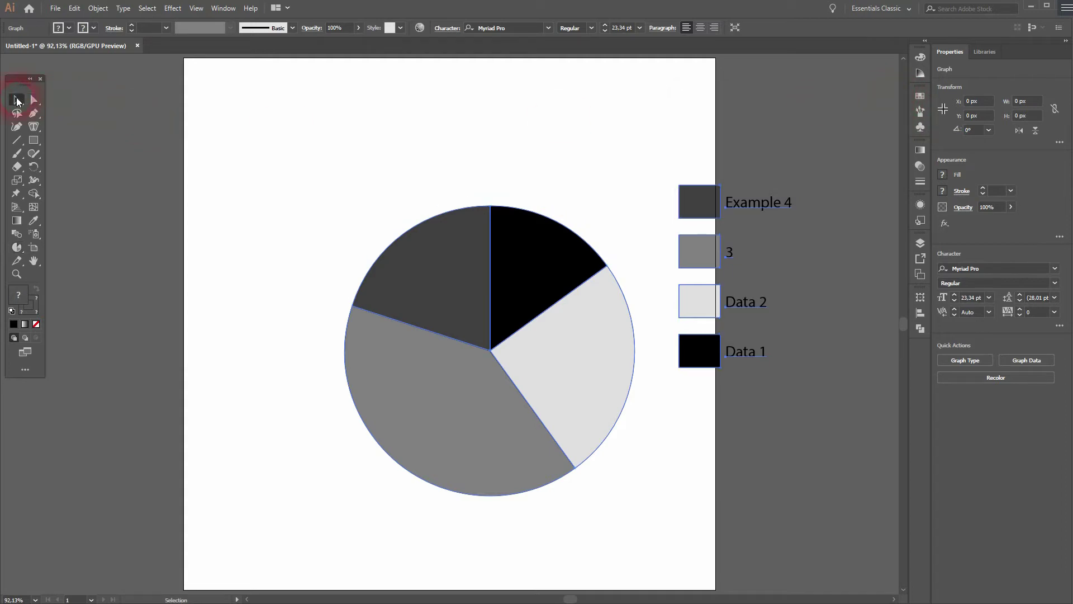
{"action": "left_click_drag", "start_coordinate": [324, 526], "coordinate": [783, 177]}
{"action": "left_click_drag", "start_coordinate": [696, 209], "coordinate": [601, 179]}
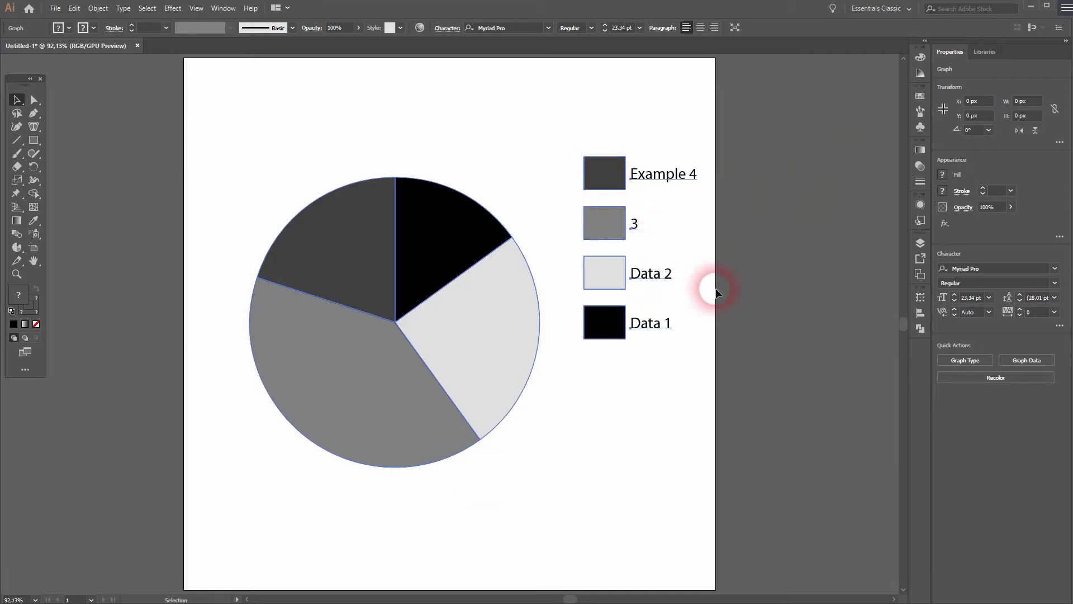
Inspect the graph's fill colour options and the Example 4 legend swatch.
{"action": "left_click", "coordinate": [766, 330]}
{"action": "left_click", "coordinate": [492, 250]}
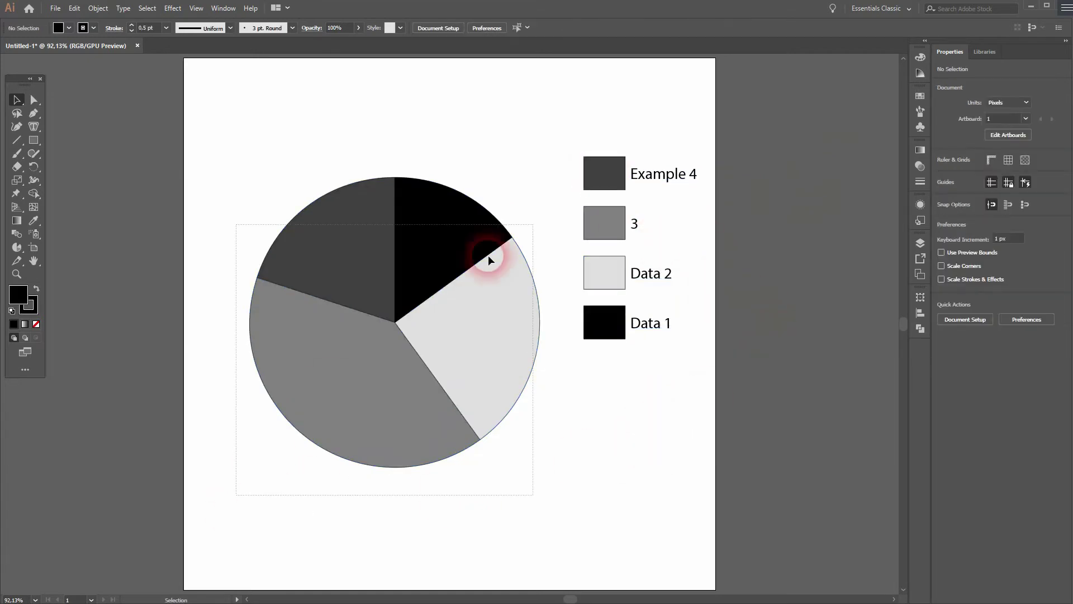
{"action": "left_click", "coordinate": [94, 27]}
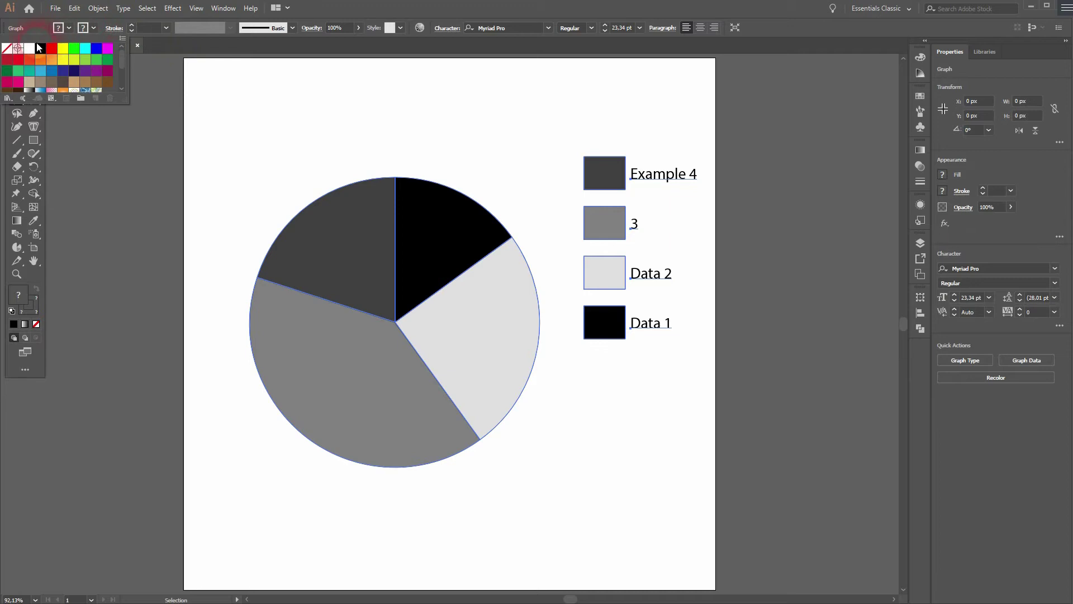
{"action": "left_click", "coordinate": [264, 158]}
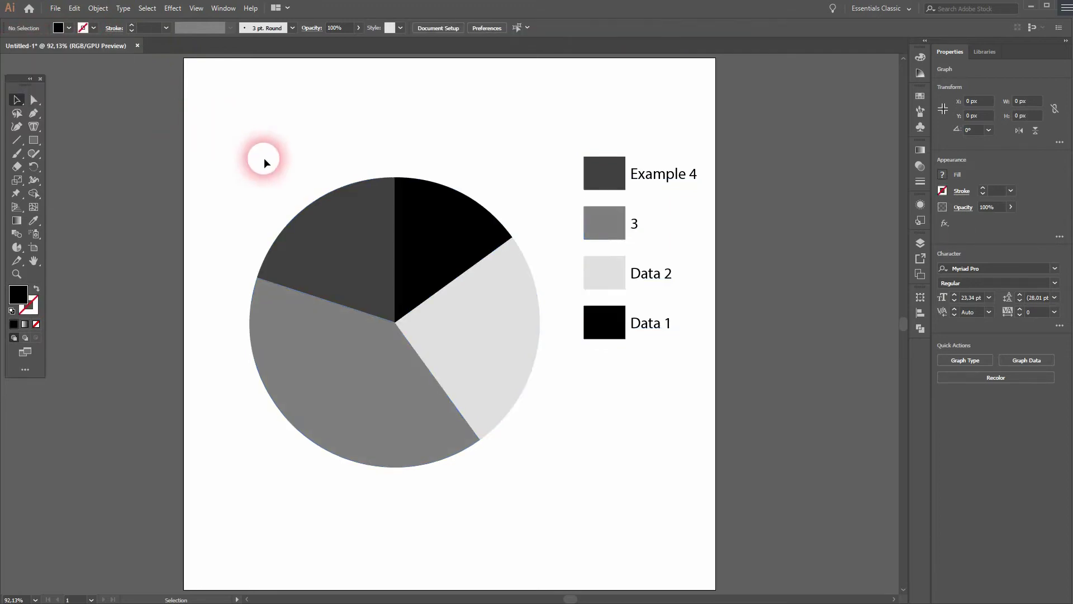
{"action": "left_click", "coordinate": [608, 176]}
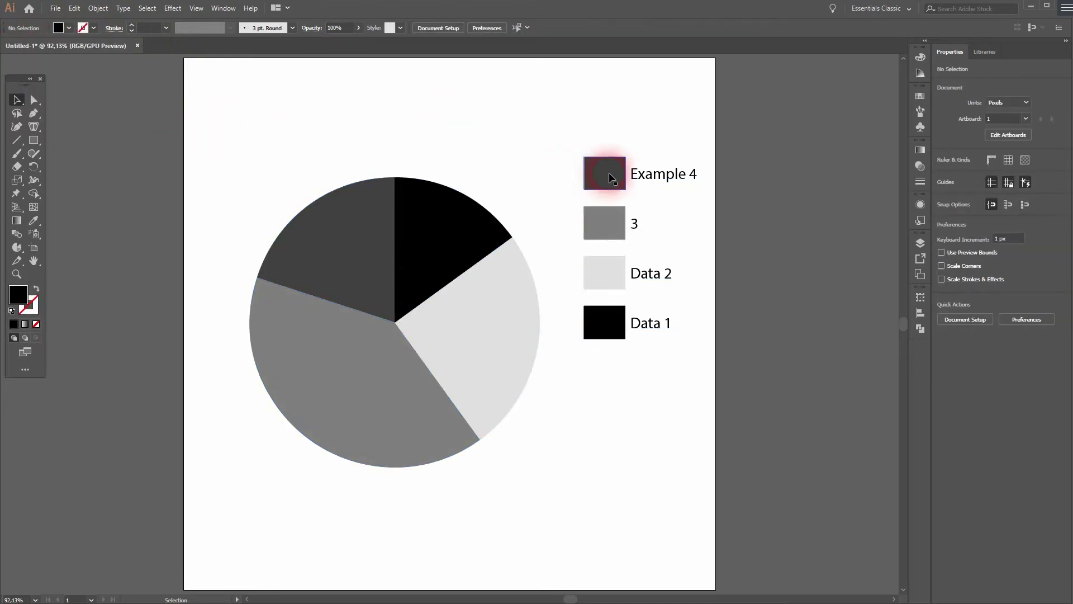
{"action": "left_click", "coordinate": [488, 151]}
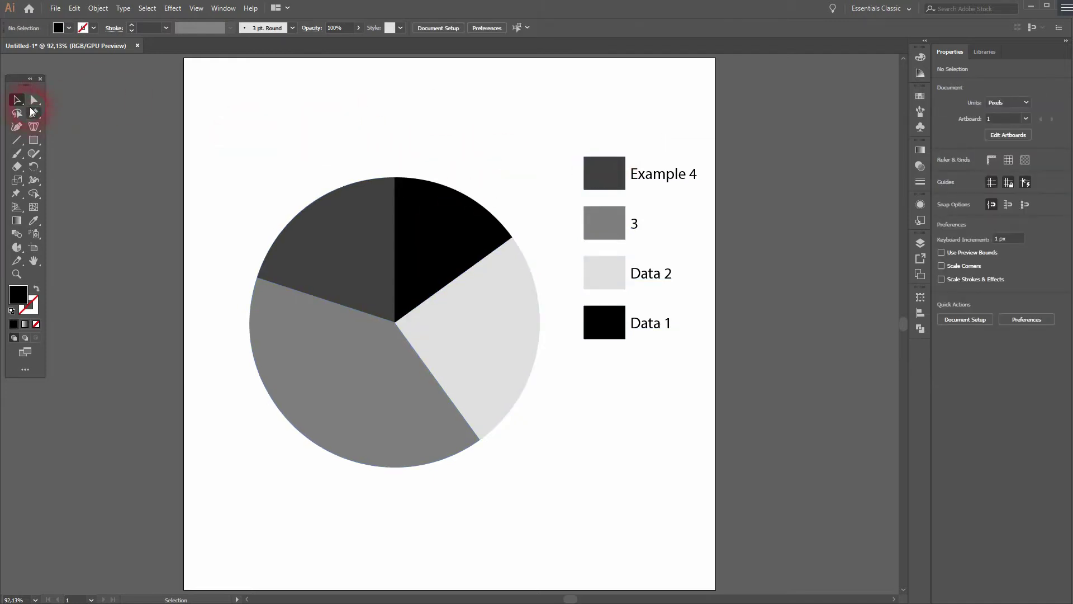
{"action": "left_click", "coordinate": [33, 99]}
{"action": "left_click", "coordinate": [79, 96]}
{"action": "left_click", "coordinate": [437, 258]}
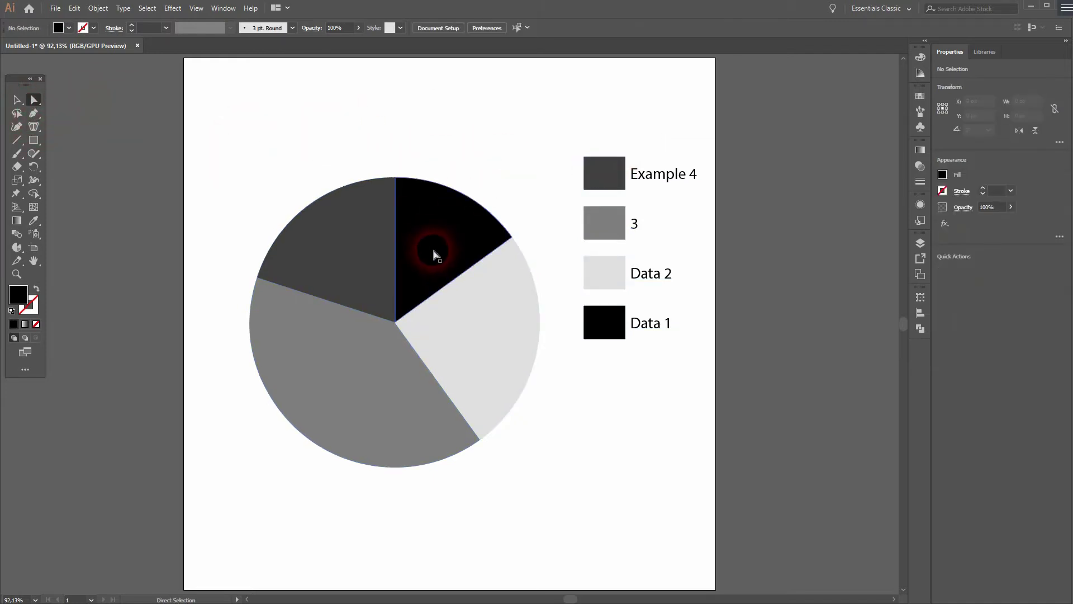
{"action": "left_click", "coordinate": [953, 176]}
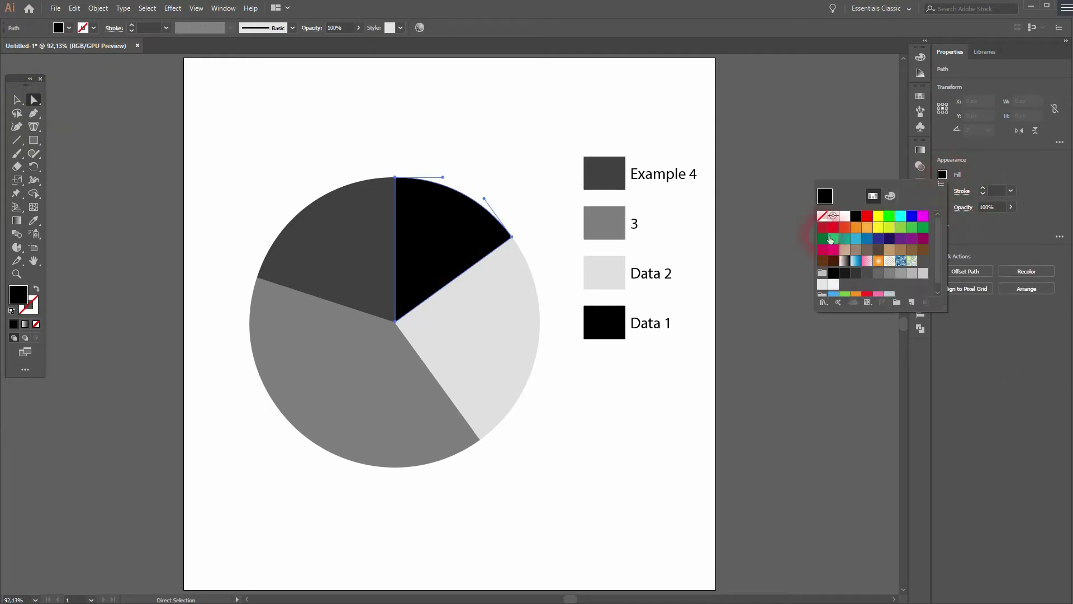
{"action": "left_click", "coordinate": [822, 228]}
{"action": "left_click", "coordinate": [470, 321]}
{"action": "left_click", "coordinate": [486, 326]}
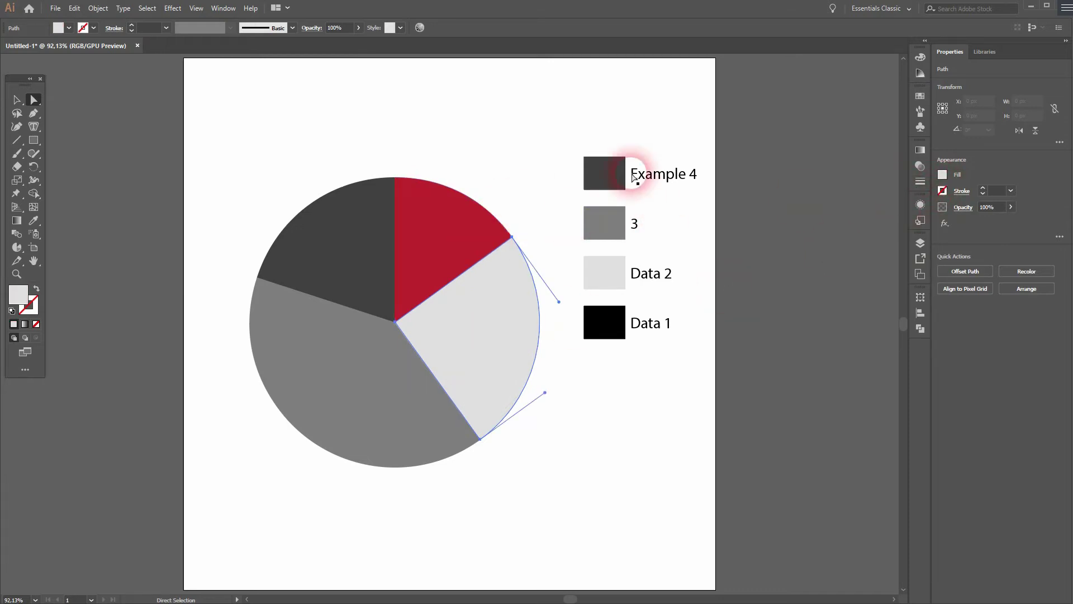
{"action": "left_click", "coordinate": [736, 230]}
{"action": "key", "text": "ctrl+z"}
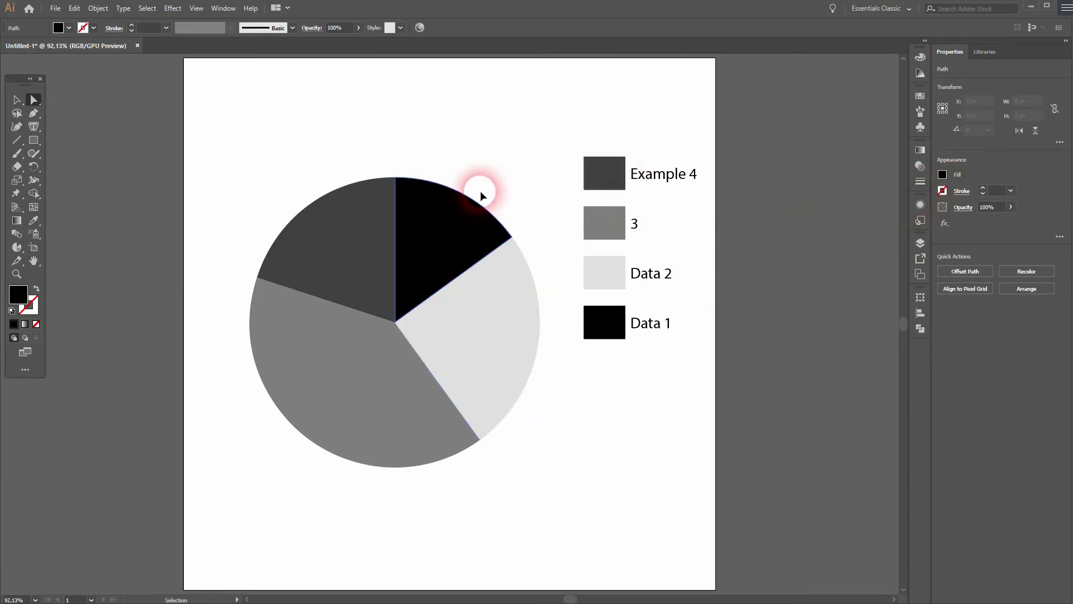
Switch to Direct Selection and work out selecting the black slice with its Data 1 swatch.
{"action": "left_click", "coordinate": [32, 101]}
{"action": "left_click_drag", "start_coordinate": [33, 102], "coordinate": [95, 116]}
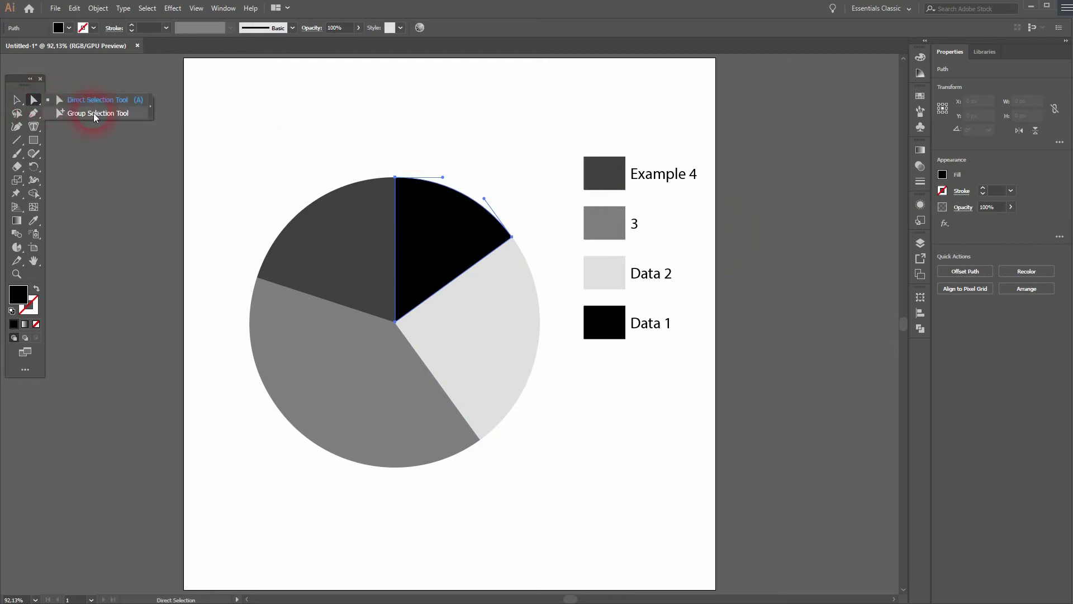
{"action": "double_click", "coordinate": [464, 225]}
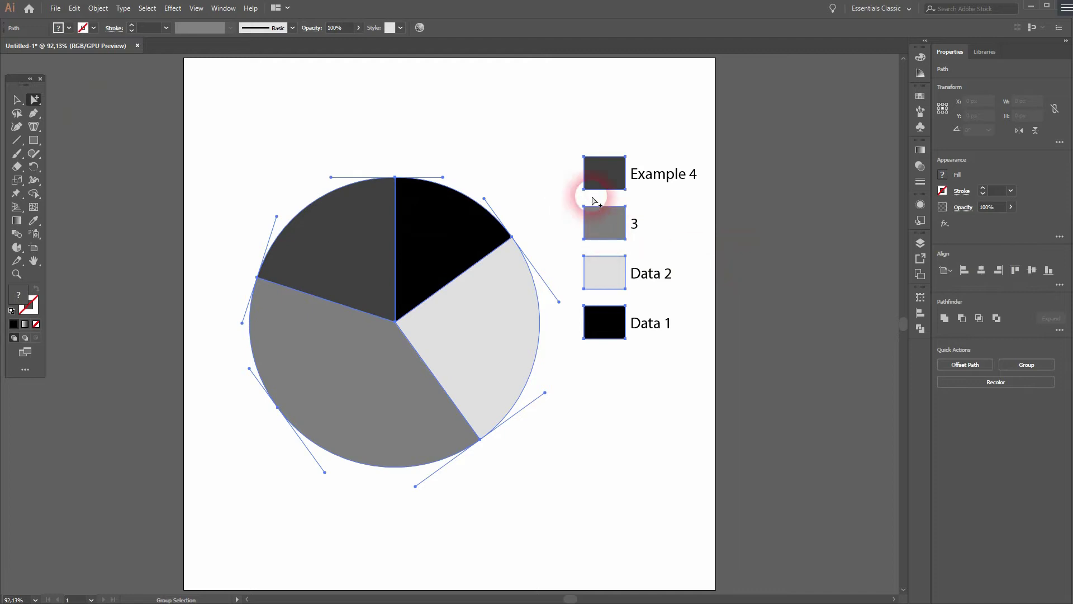
{"action": "left_click", "coordinate": [751, 254]}
{"action": "left_click", "coordinate": [514, 124]}
{"action": "left_click", "coordinate": [432, 240]}
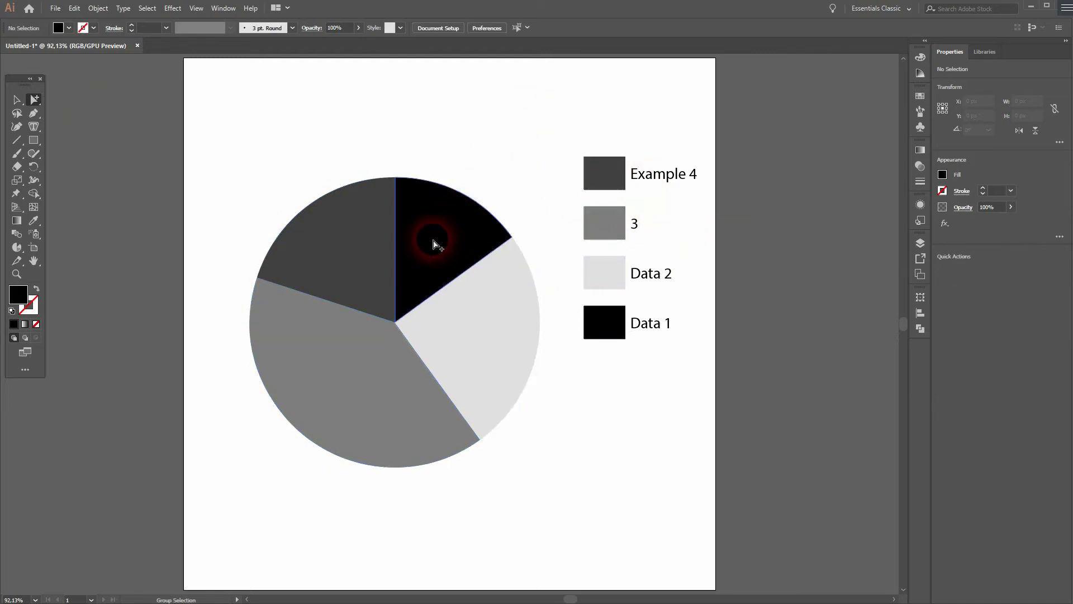
{"action": "left_click", "coordinate": [434, 242]}
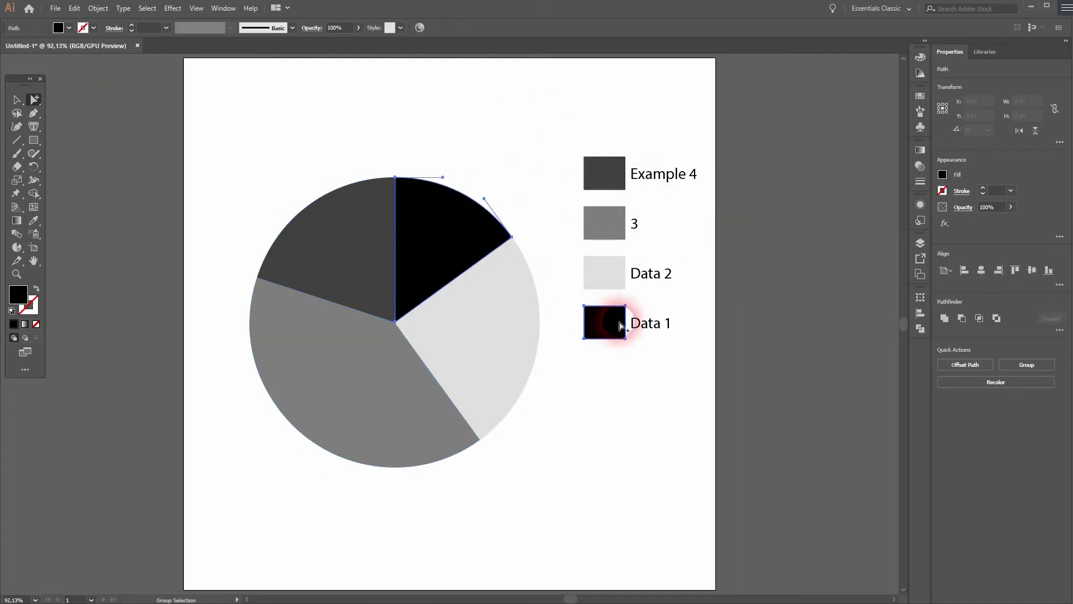
{"action": "left_click", "coordinate": [456, 242]}
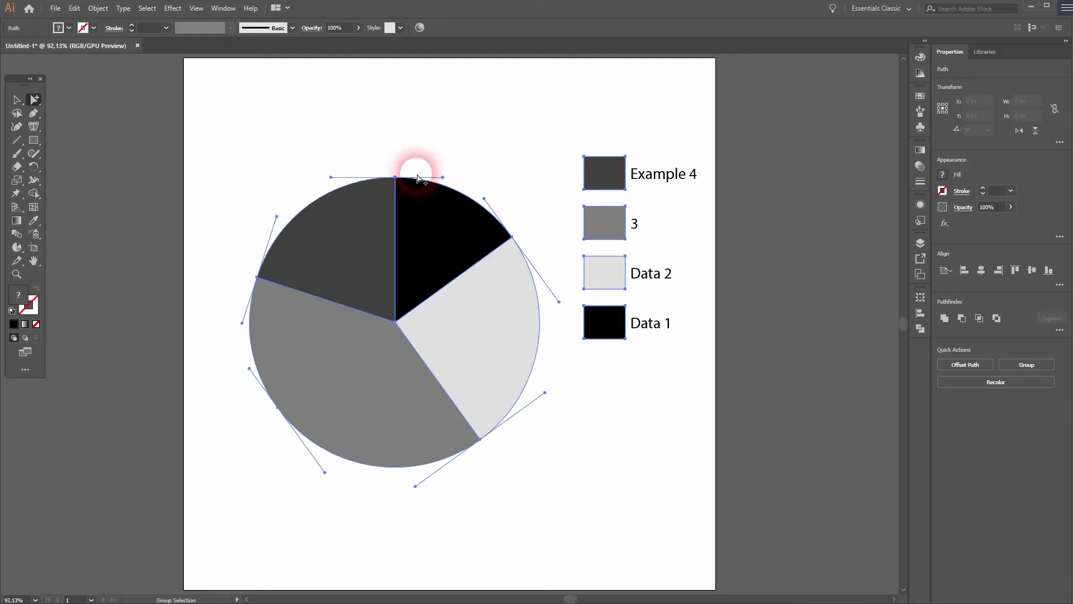
{"action": "left_click", "coordinate": [453, 114]}
Fill the black slice and the Data 1 legend swatch crimson.
{"action": "left_click", "coordinate": [429, 216]}
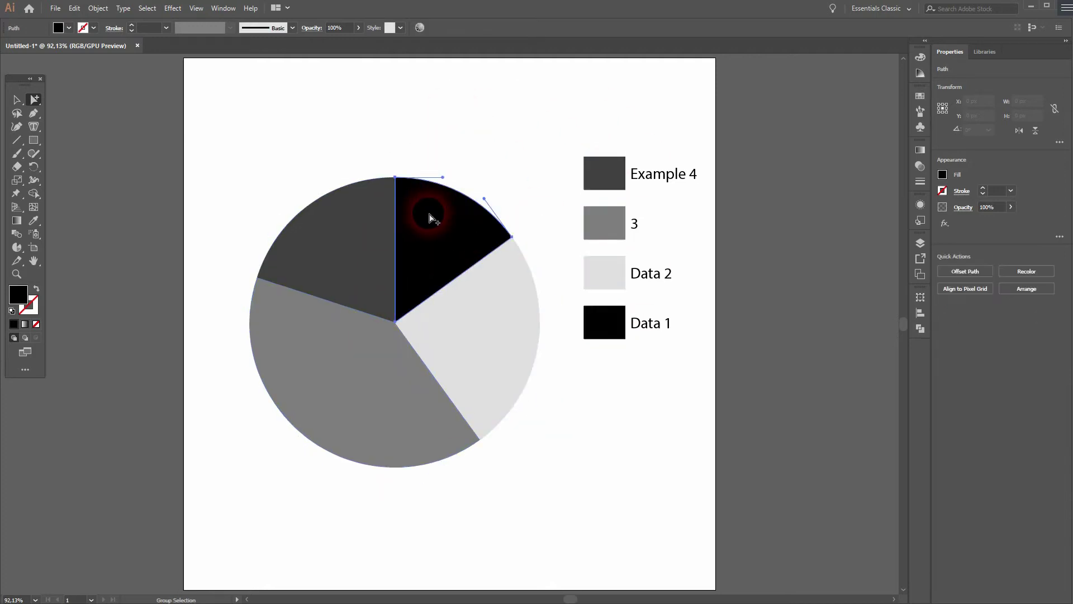
{"action": "left_click", "coordinate": [429, 216]}
{"action": "left_click", "coordinate": [943, 174]}
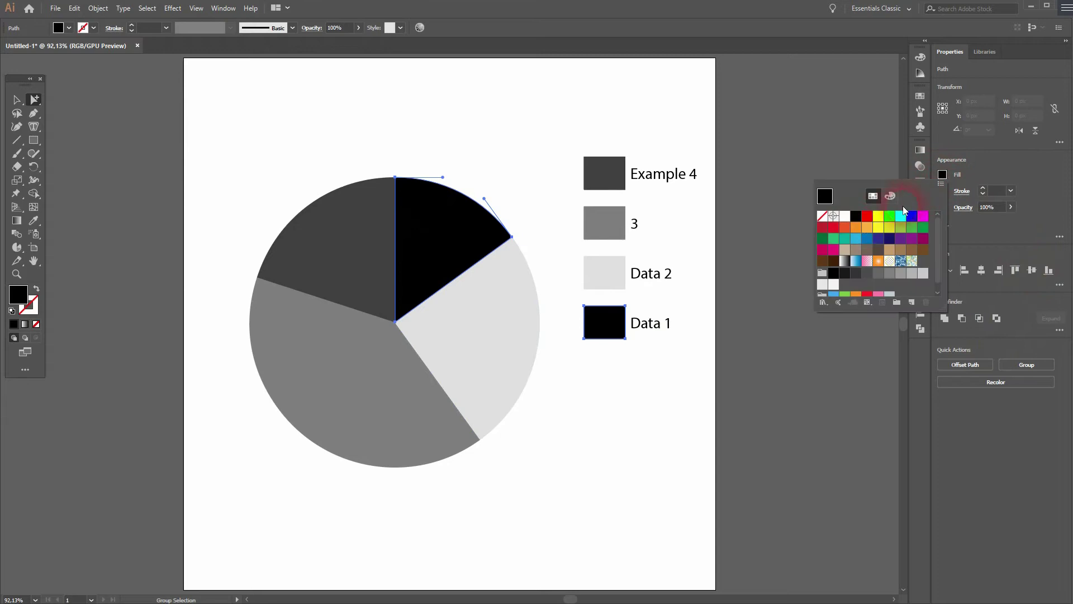
{"action": "left_click", "coordinate": [822, 227]}
{"action": "left_click", "coordinate": [446, 350]}
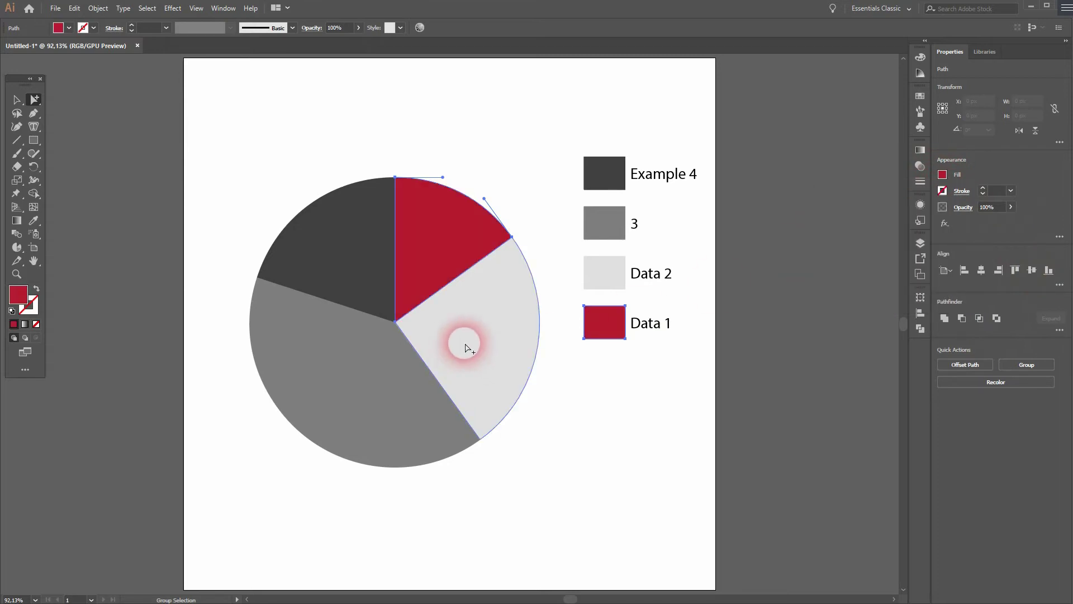
Fill the light-grey slice and the Data 2 legend swatch red.
{"action": "left_click", "coordinate": [459, 357]}
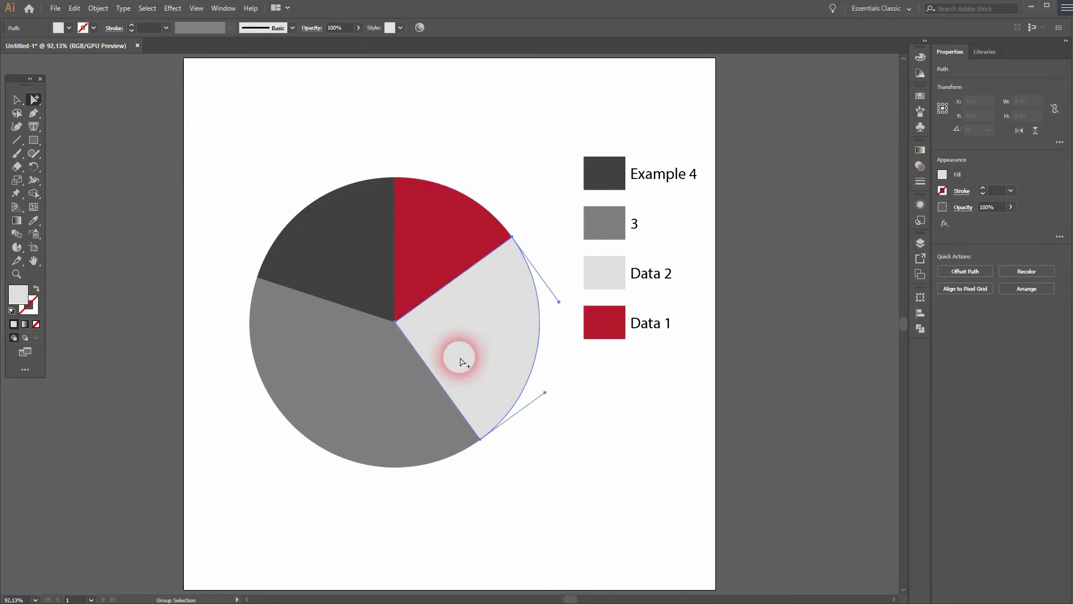
{"action": "left_click", "coordinate": [609, 276]}
{"action": "left_click", "coordinate": [943, 175]}
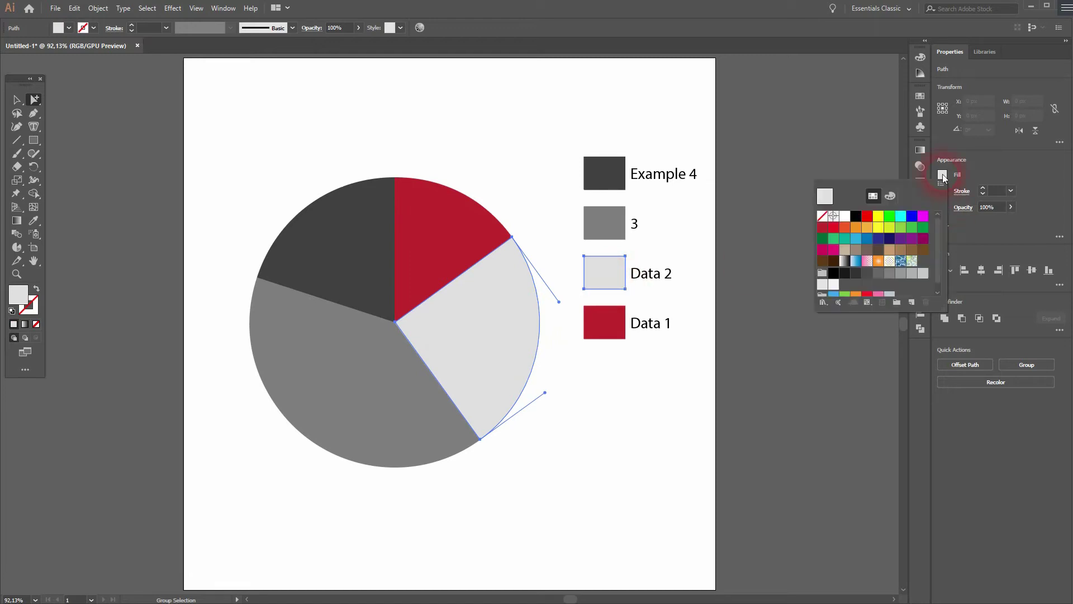
{"action": "left_click", "coordinate": [834, 227]}
{"action": "left_click", "coordinate": [358, 394]}
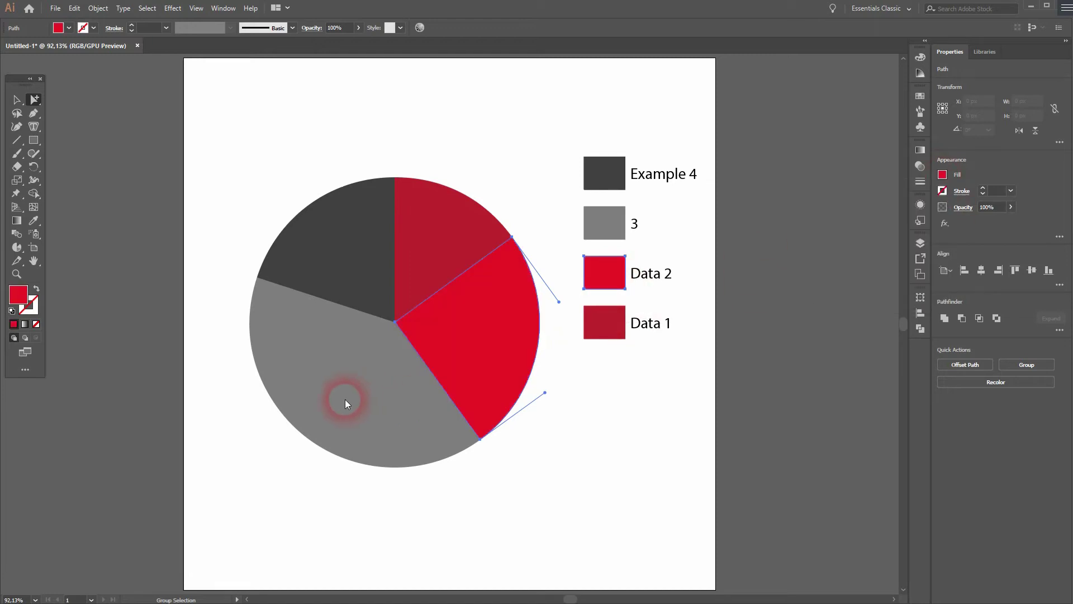
Fill the mid-grey slice and the legend swatch 3 orange-red.
{"action": "left_click", "coordinate": [342, 380]}
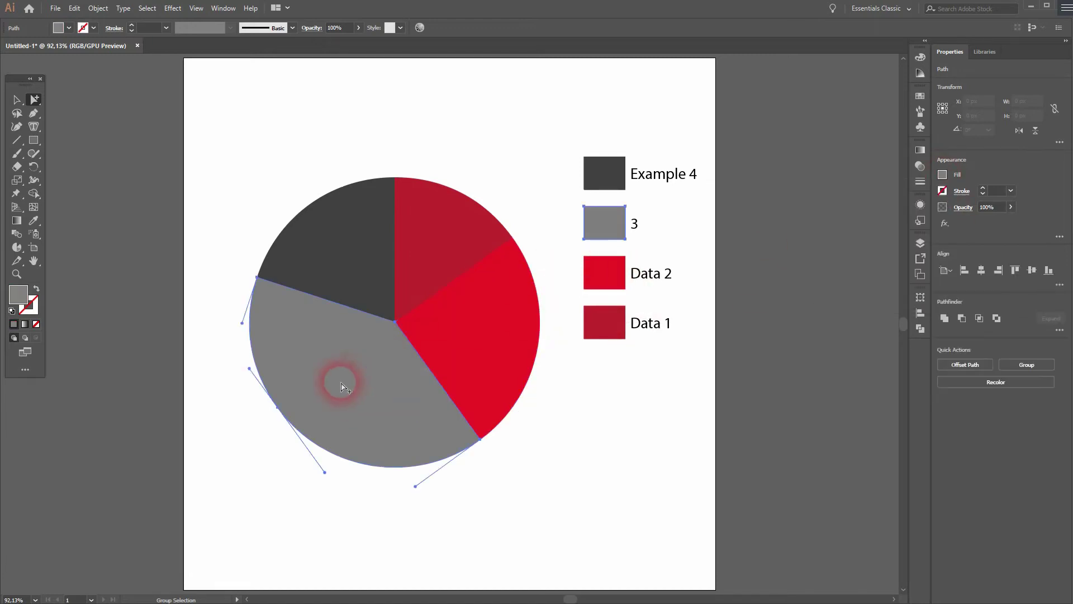
{"action": "left_click", "coordinate": [945, 175]}
{"action": "left_click", "coordinate": [845, 228]}
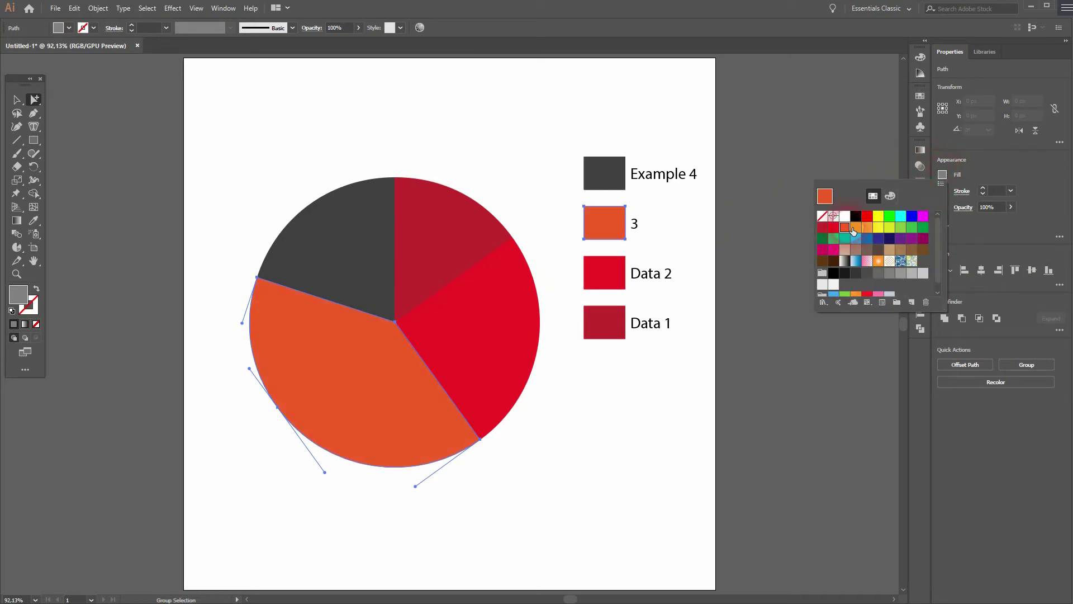
{"action": "left_click", "coordinate": [608, 167]}
Fill the dark-grey slice and the Example 4 legend swatch orange.
{"action": "left_click", "coordinate": [611, 172]}
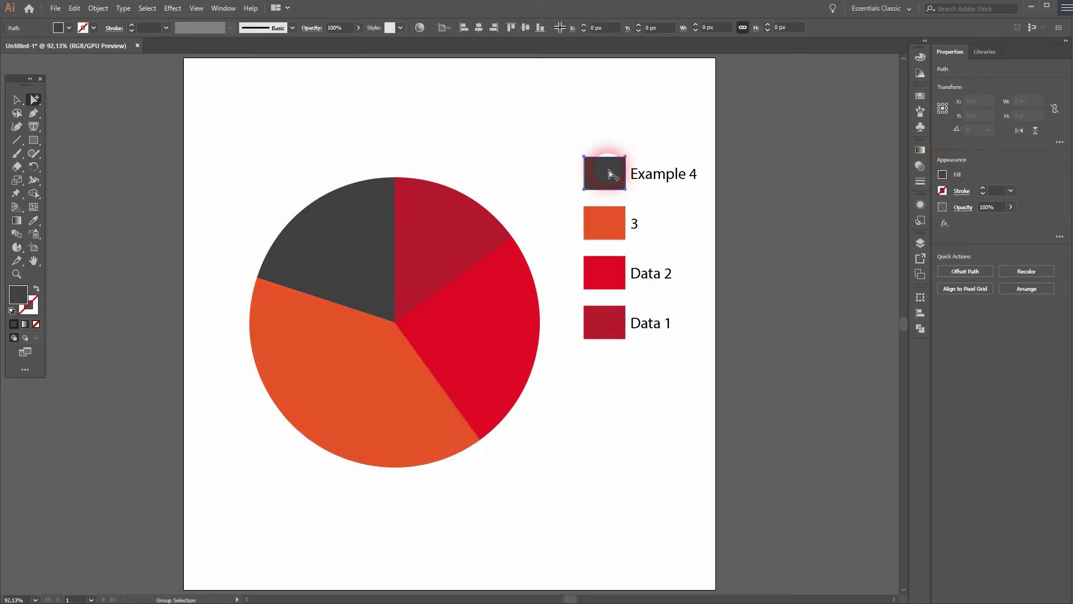
{"action": "left_click", "coordinate": [360, 237]}
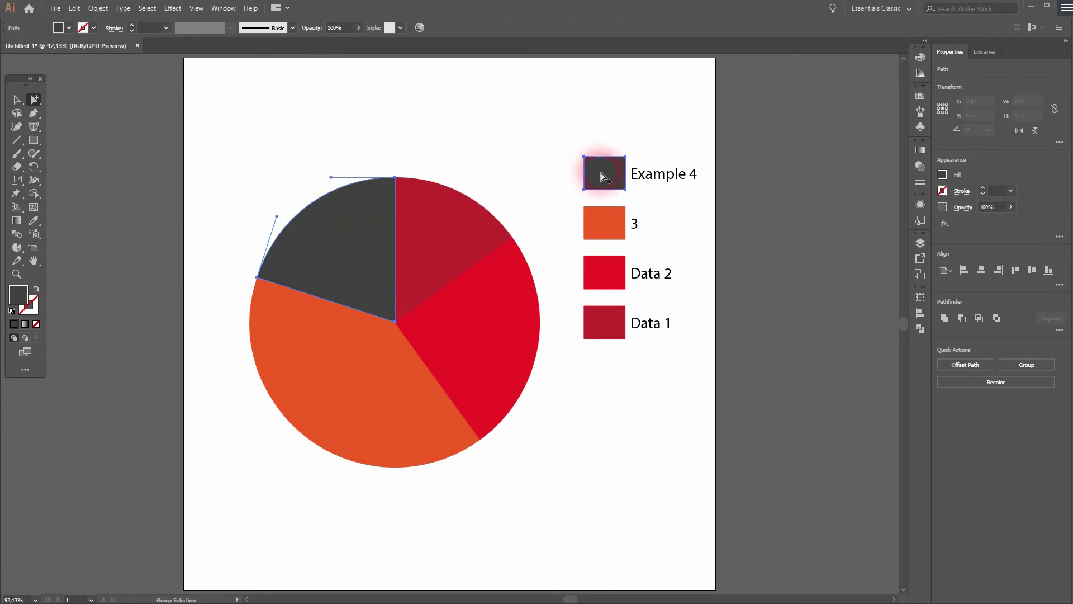
{"action": "left_click", "coordinate": [943, 174]}
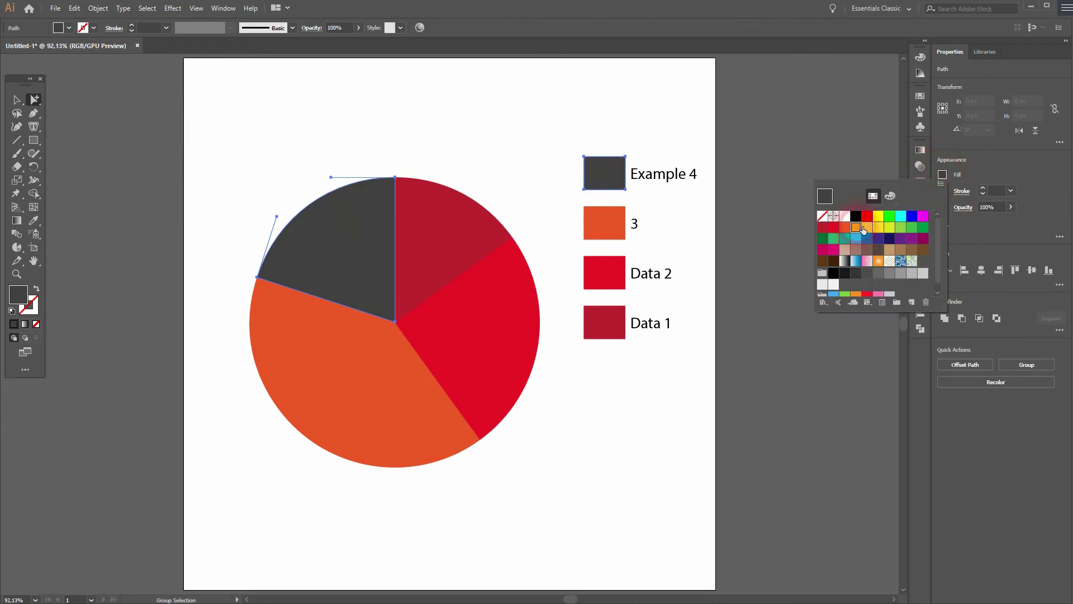
{"action": "left_click", "coordinate": [856, 227]}
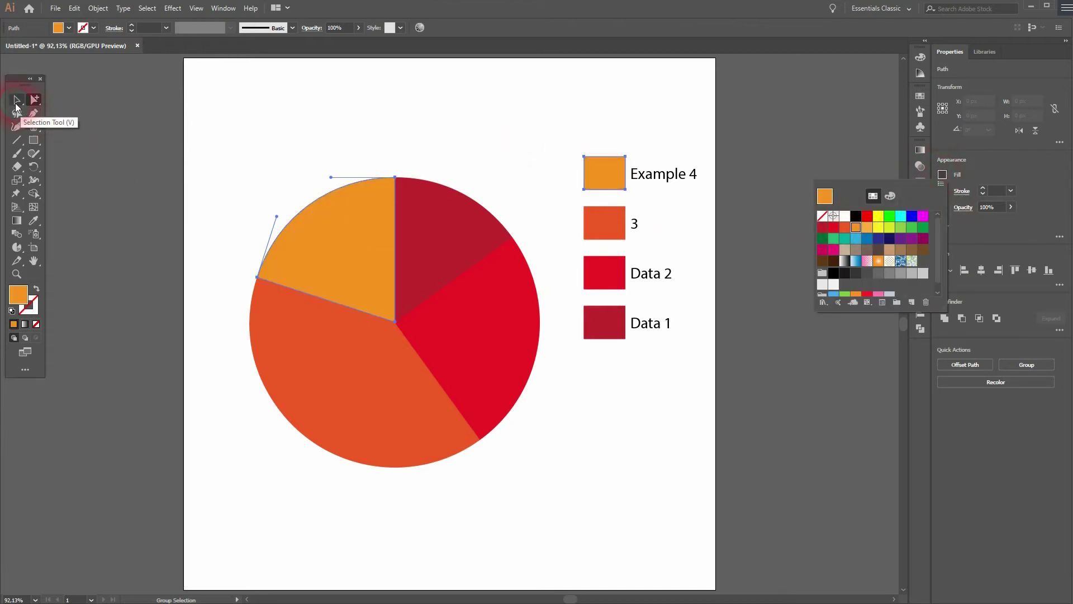
{"action": "left_click", "coordinate": [263, 106]}
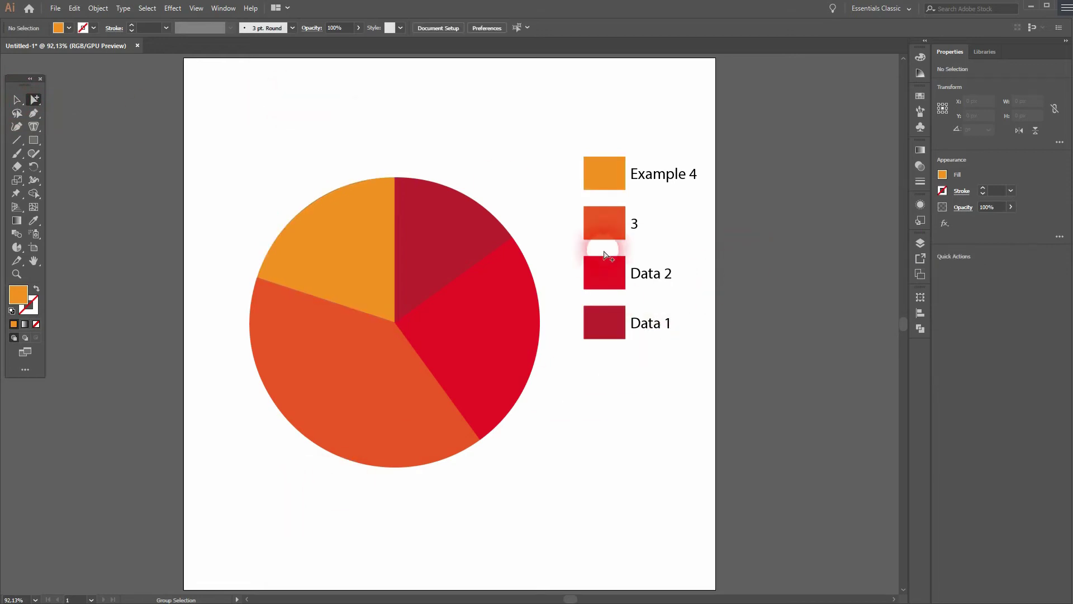
Select the entire pie graph as one object with the Selection tool.
{"action": "left_click_drag", "start_coordinate": [233, 498], "coordinate": [766, 115]}
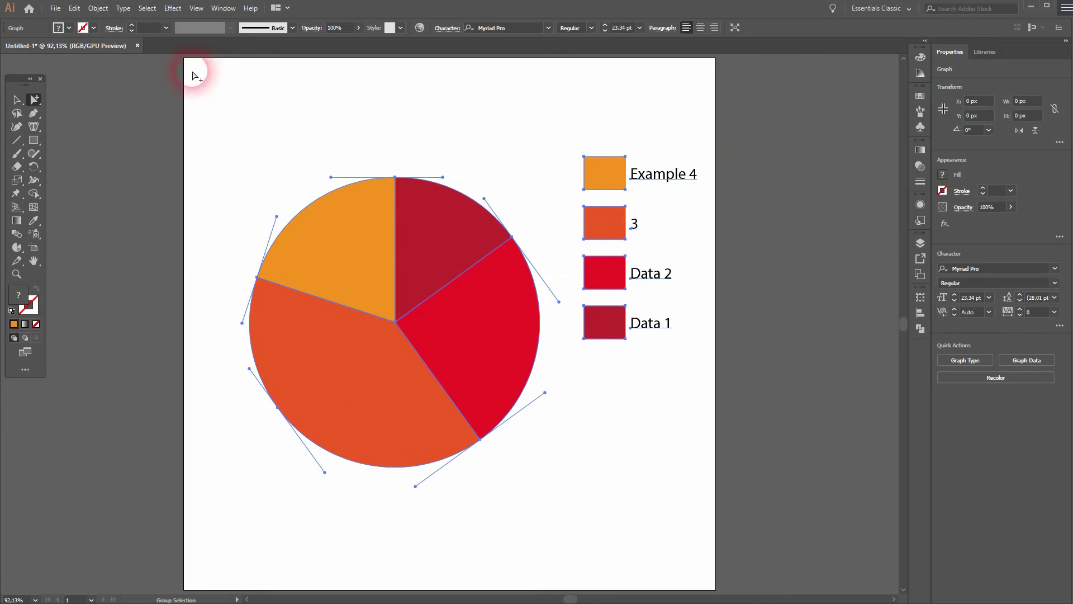
{"action": "left_click", "coordinate": [16, 99]}
{"action": "left_click", "coordinate": [639, 340]}
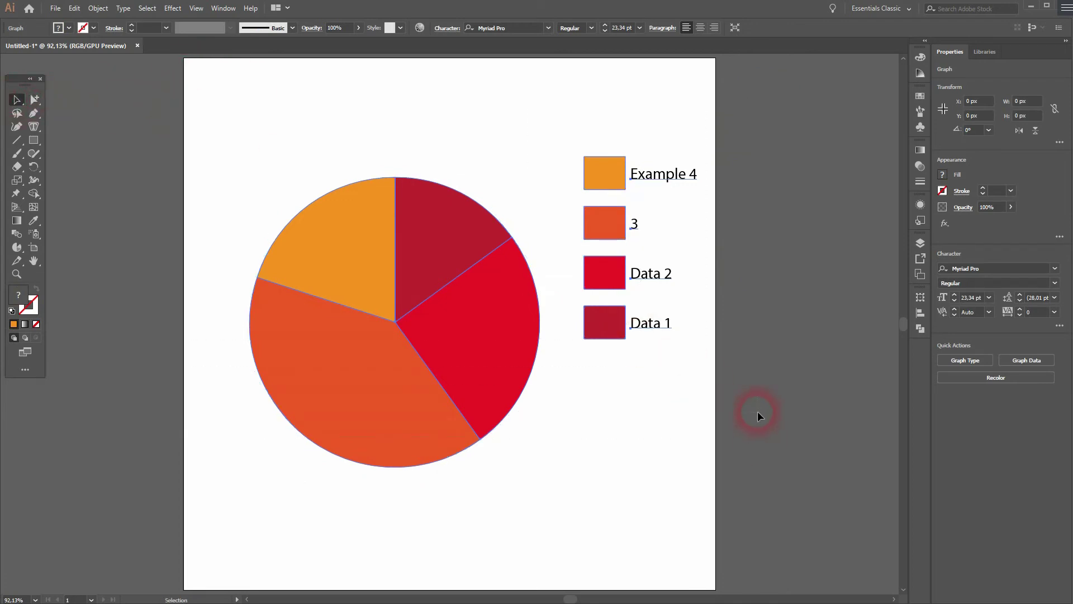
Change the Data 2 value to 30 and the 3 value to 35 in Graph Data, then apply.
{"action": "left_click", "coordinate": [98, 8]}
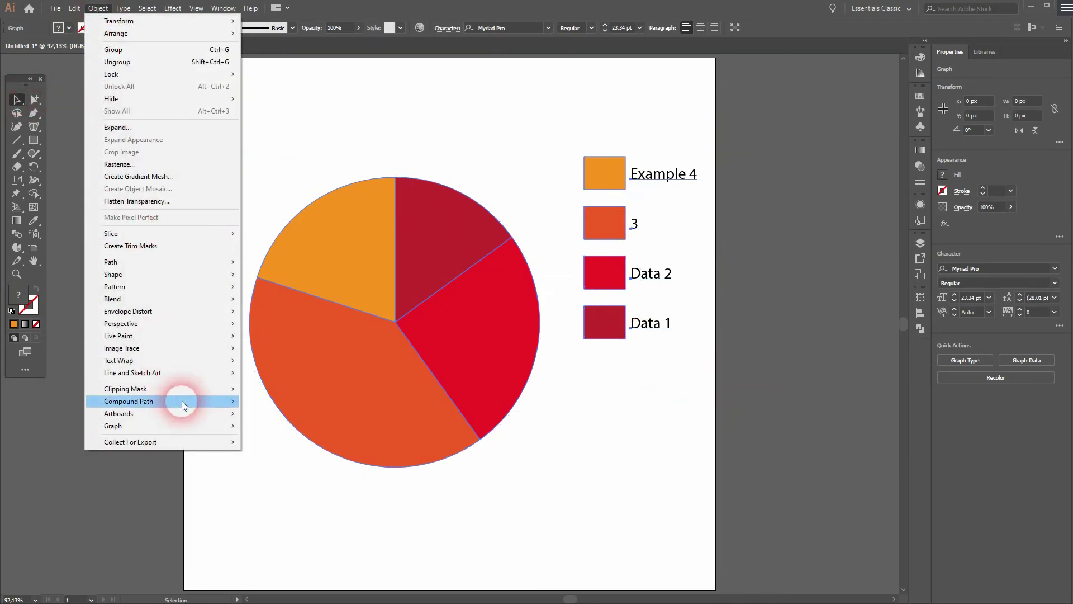
{"action": "mouse_move", "coordinate": [196, 426]}
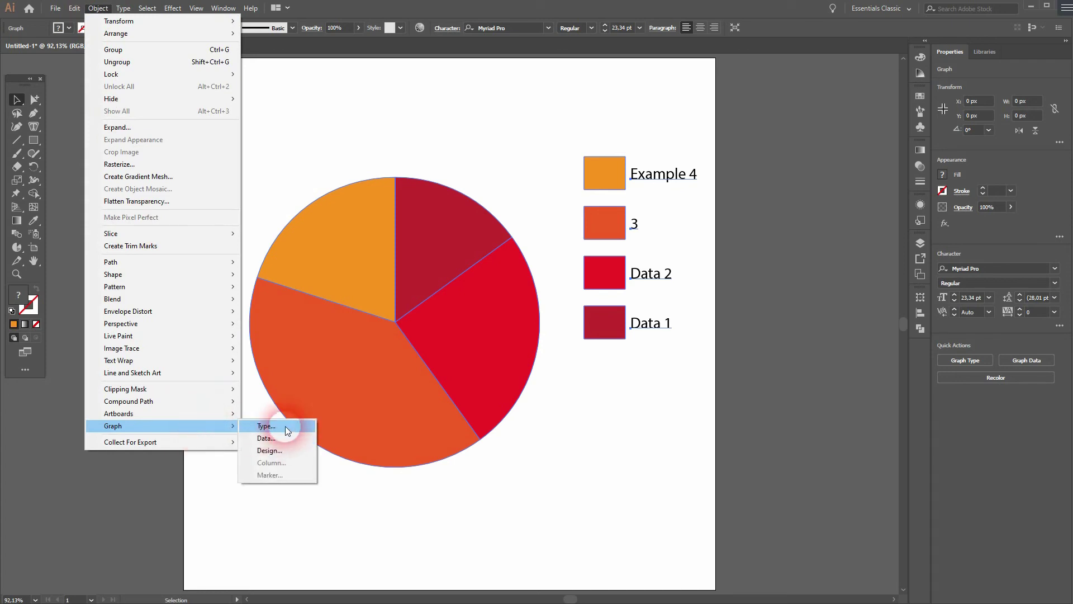
{"action": "left_click", "coordinate": [286, 437]}
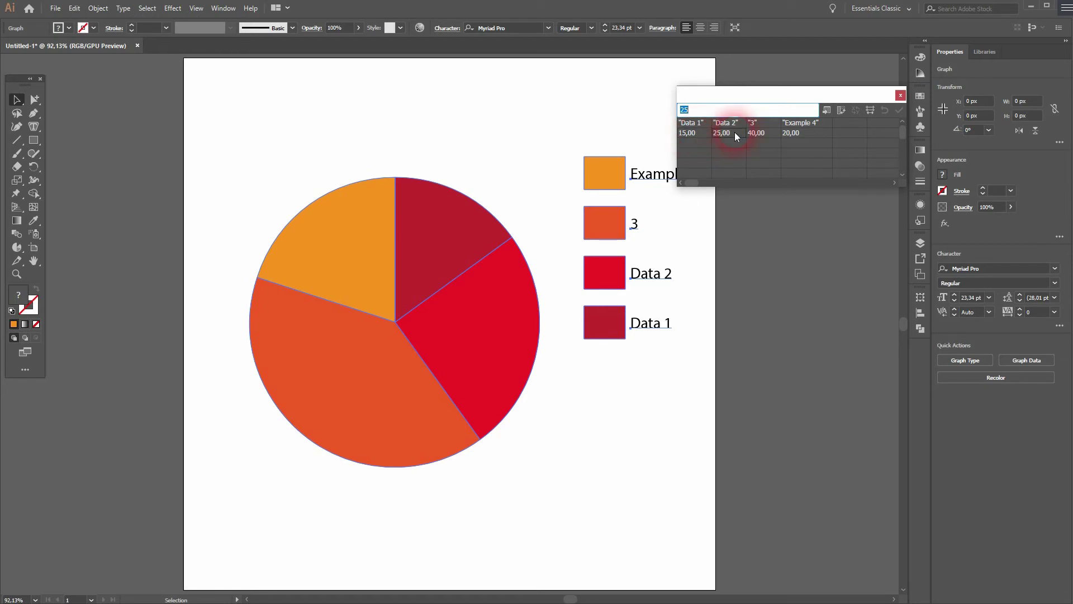
{"action": "type", "text": "30"}
{"action": "key", "text": "Tab"}
{"action": "type", "text": "35"}
{"action": "key", "text": "Tab"}
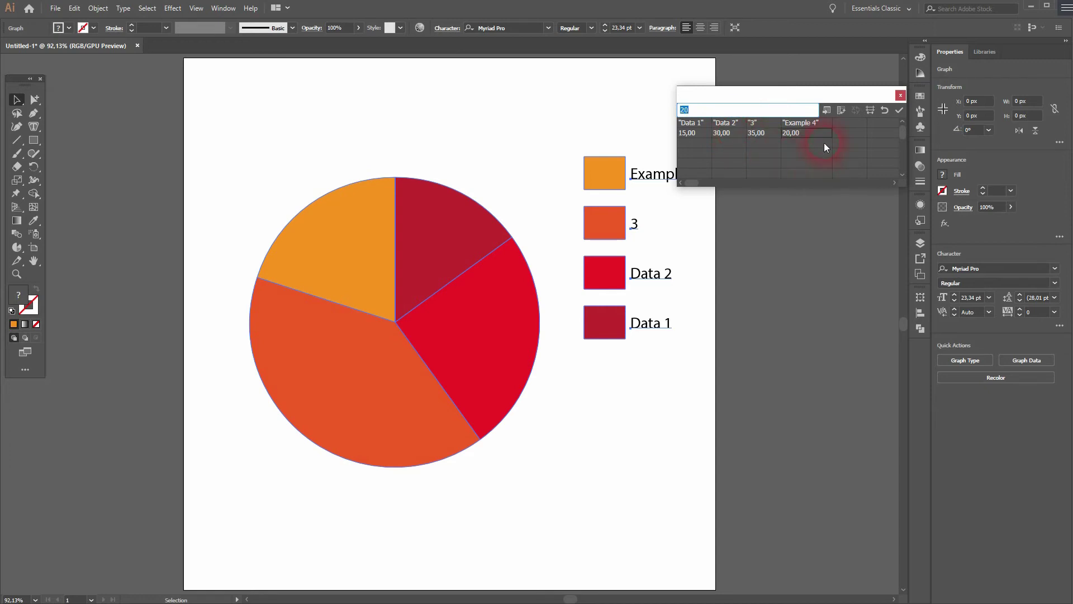
{"action": "left_click", "coordinate": [899, 111]}
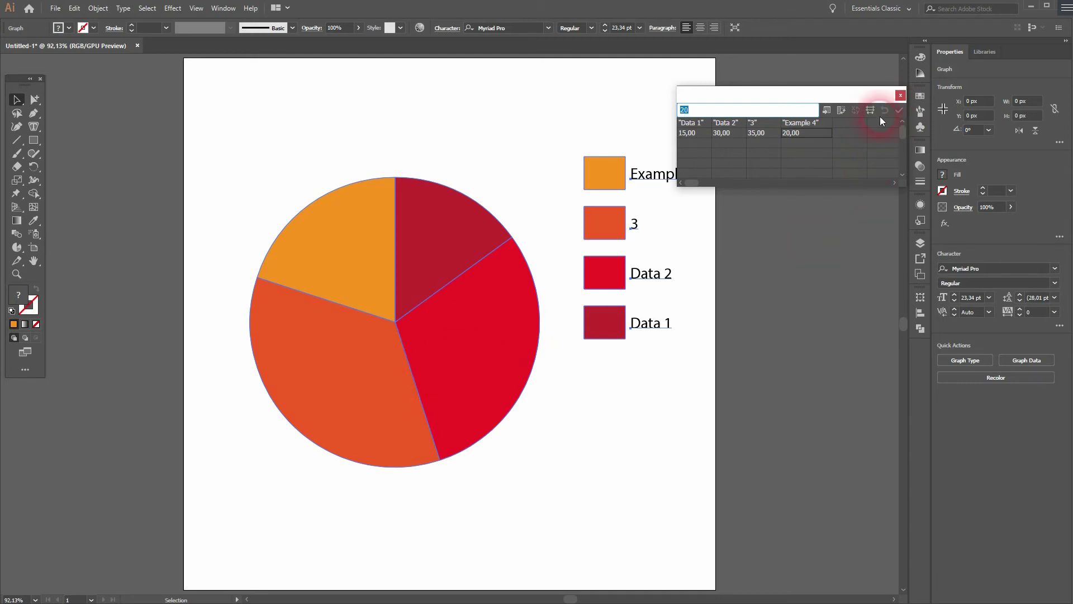
{"action": "left_click", "coordinate": [901, 95]}
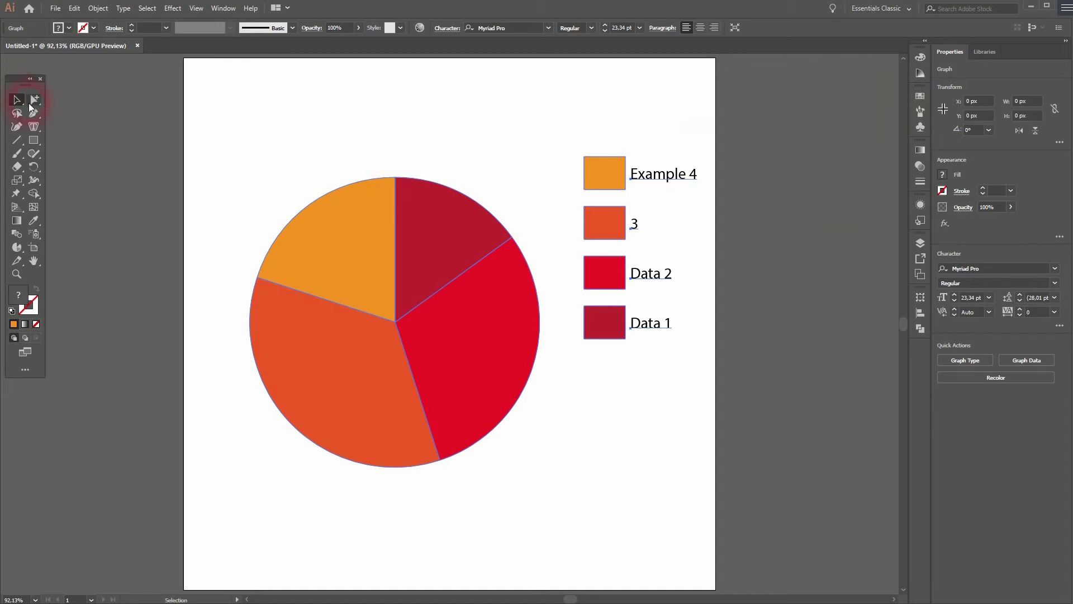
Draw a circle from the pie centre that covers the whole pie.
{"action": "left_click", "coordinate": [203, 143]}
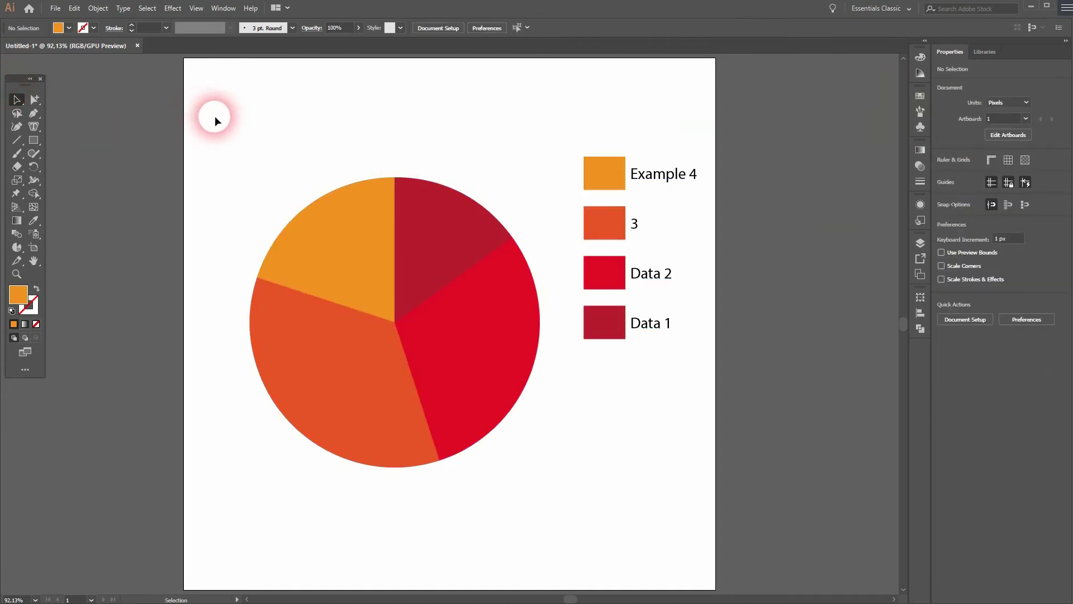
{"action": "left_click", "coordinate": [30, 142]}
{"action": "left_click_drag", "start_coordinate": [28, 142], "coordinate": [79, 162]}
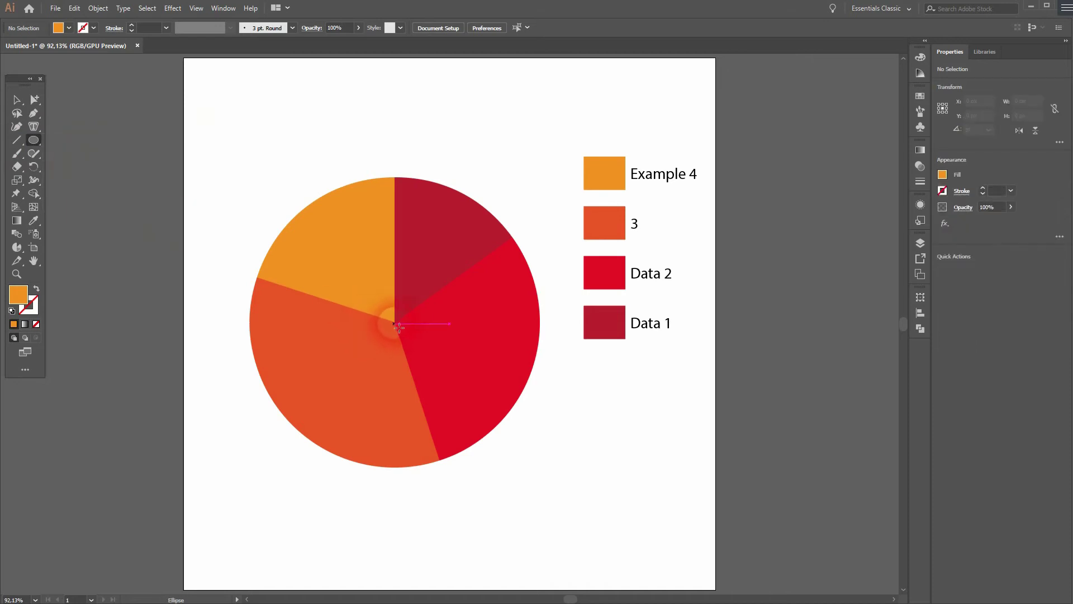
{"action": "left_click_drag", "start_coordinate": [395, 324], "coordinate": [527, 478]}
Fill a circle red and shrink it to about 310 px, centred inside the orange one.
{"action": "left_click", "coordinate": [13, 101]}
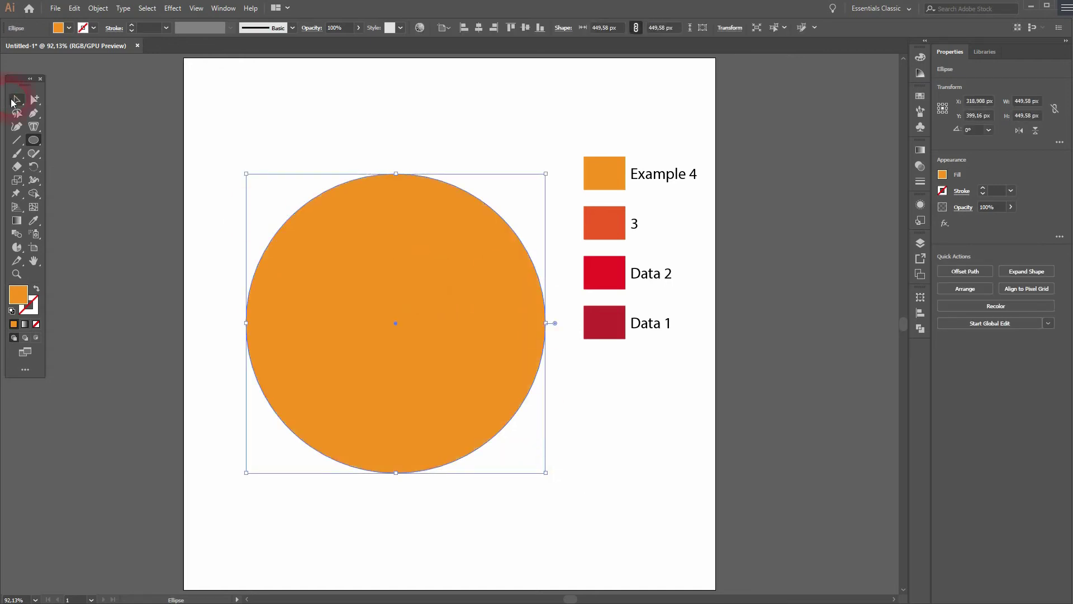
{"action": "left_click", "coordinate": [403, 267]}
{"action": "left_click", "coordinate": [18, 100]}
{"action": "left_click", "coordinate": [489, 290]}
{"action": "left_click", "coordinate": [483, 167]}
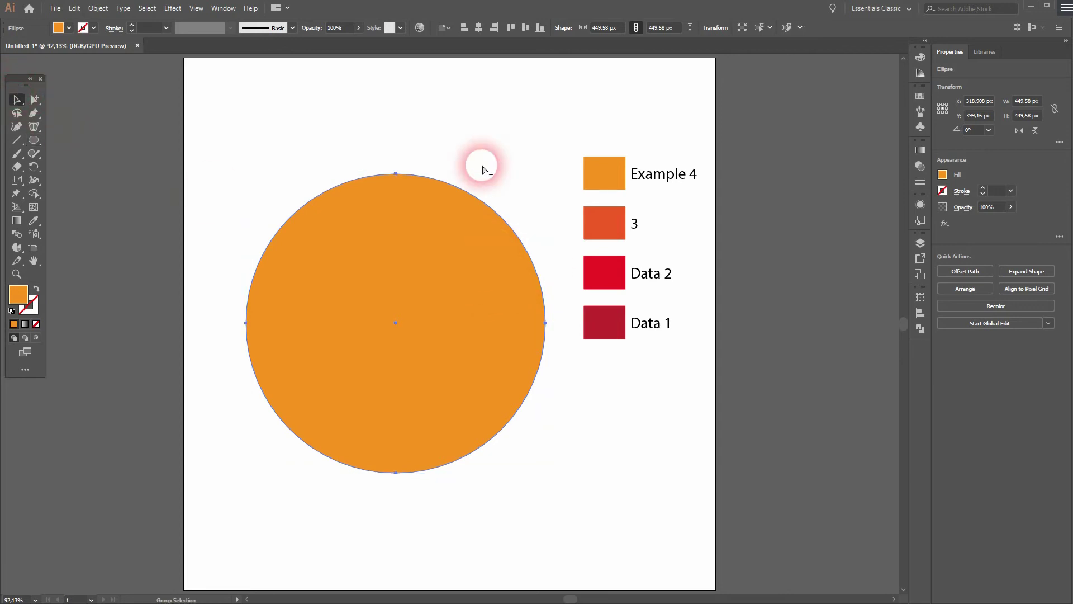
{"action": "left_click", "coordinate": [69, 27]}
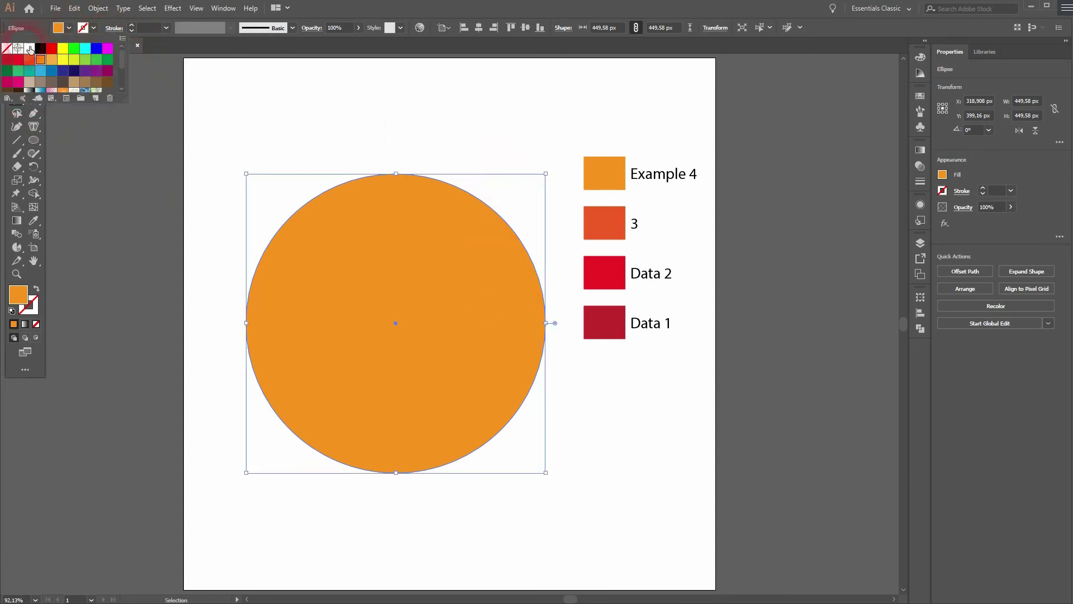
{"action": "left_click", "coordinate": [52, 48]}
{"action": "left_click", "coordinate": [551, 178]}
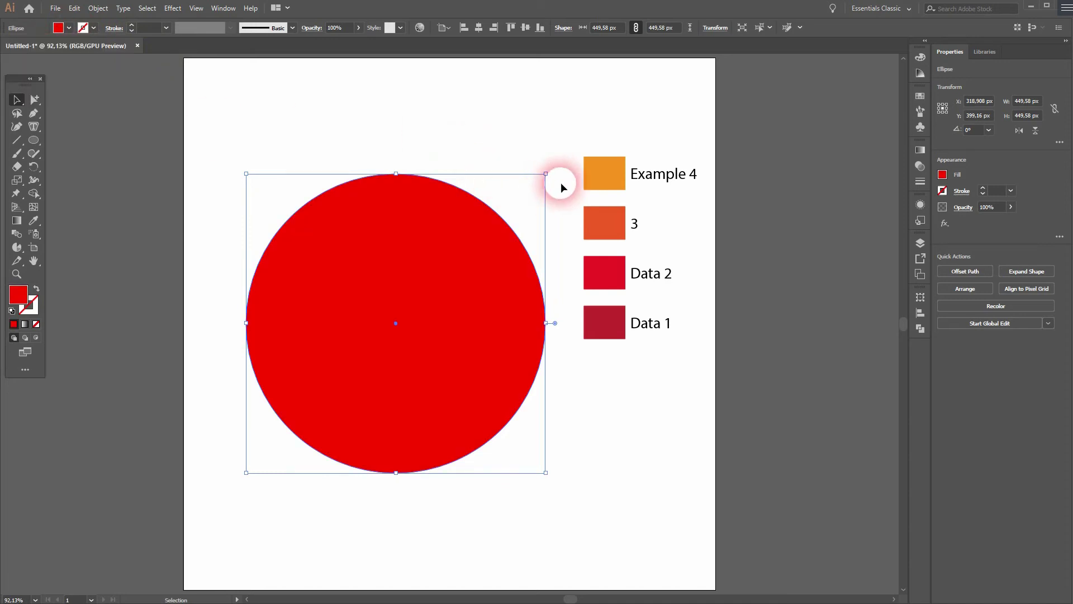
{"action": "left_click_drag", "start_coordinate": [548, 176], "coordinate": [529, 220]}
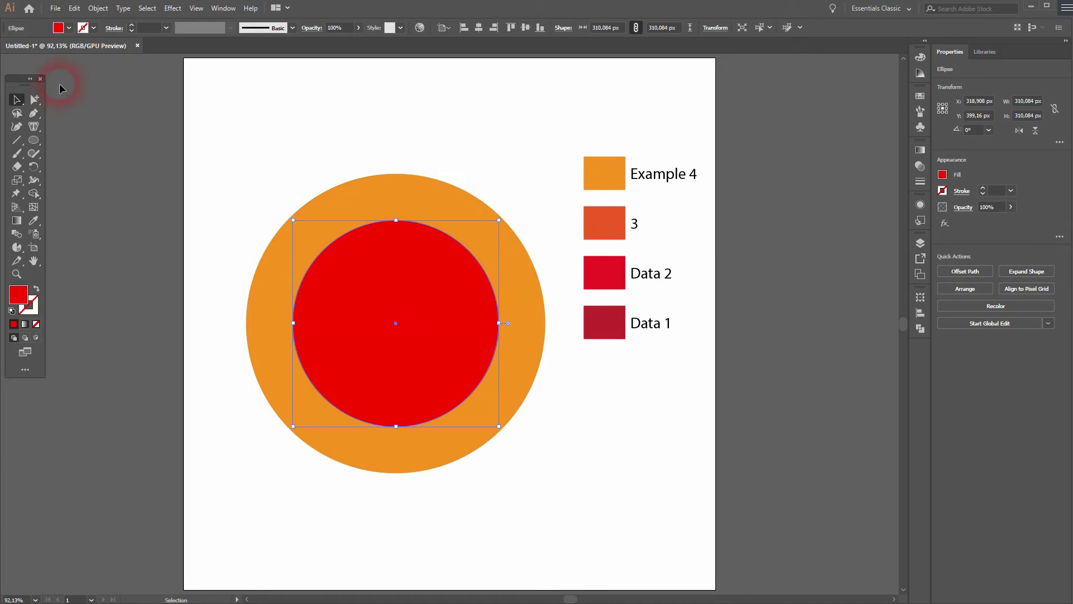
{"action": "left_click", "coordinate": [235, 97]}
Select the outer and inner circles and combine them into a compound path.
{"action": "left_click", "coordinate": [356, 183]}
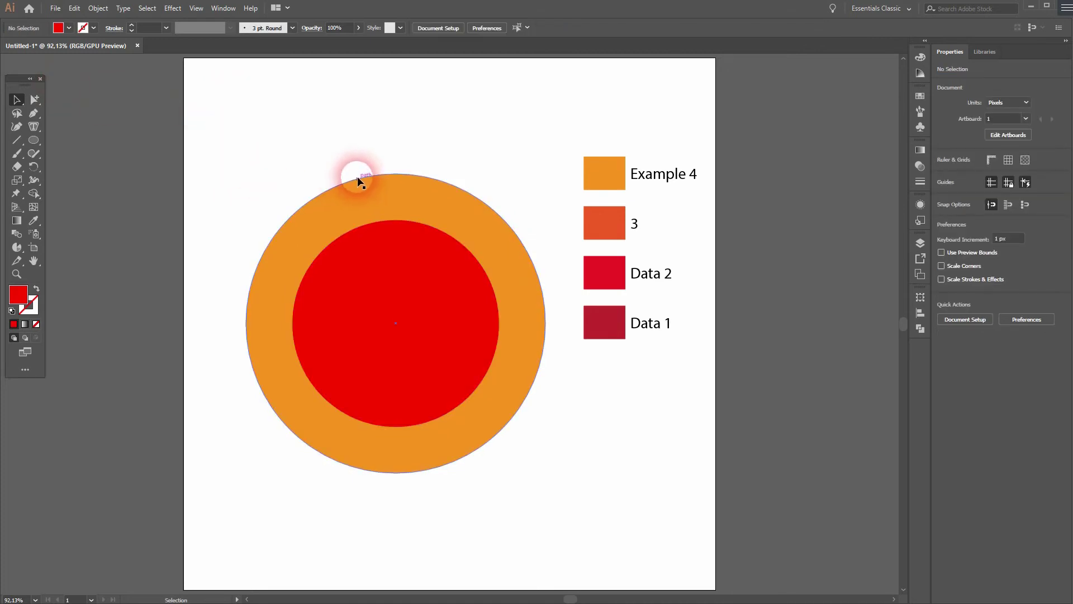
{"action": "left_click", "coordinate": [377, 222], "text": "shift"}
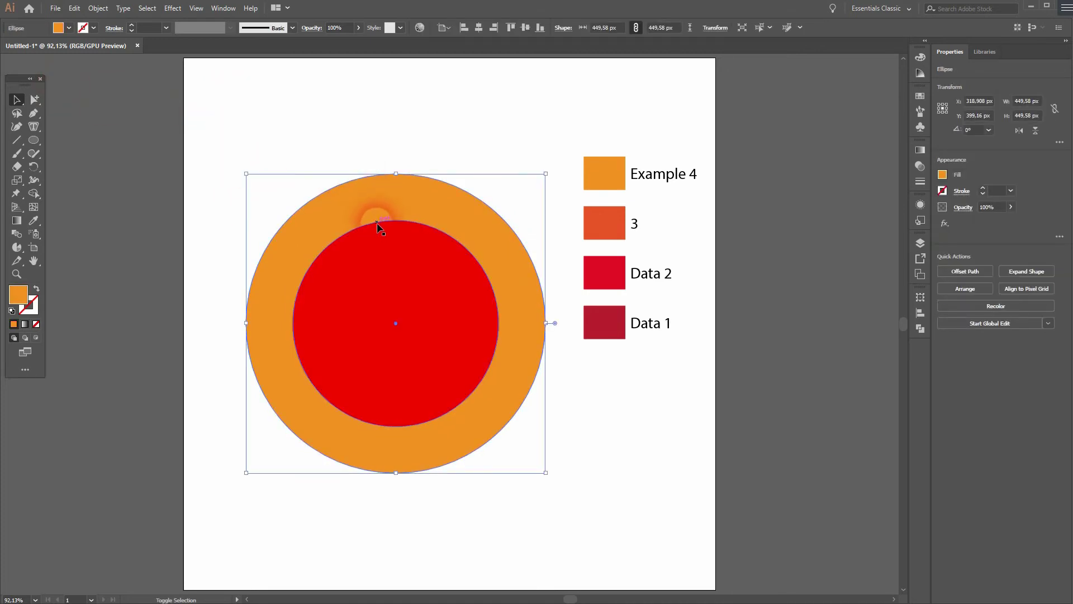
{"action": "left_click", "coordinate": [481, 186]}
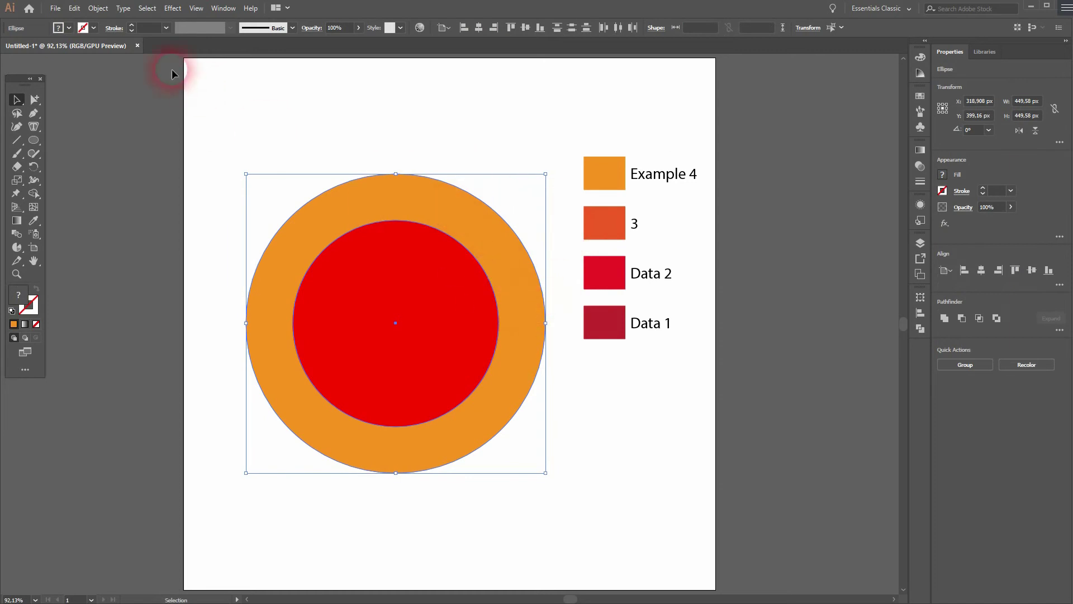
{"action": "left_click", "coordinate": [101, 9]}
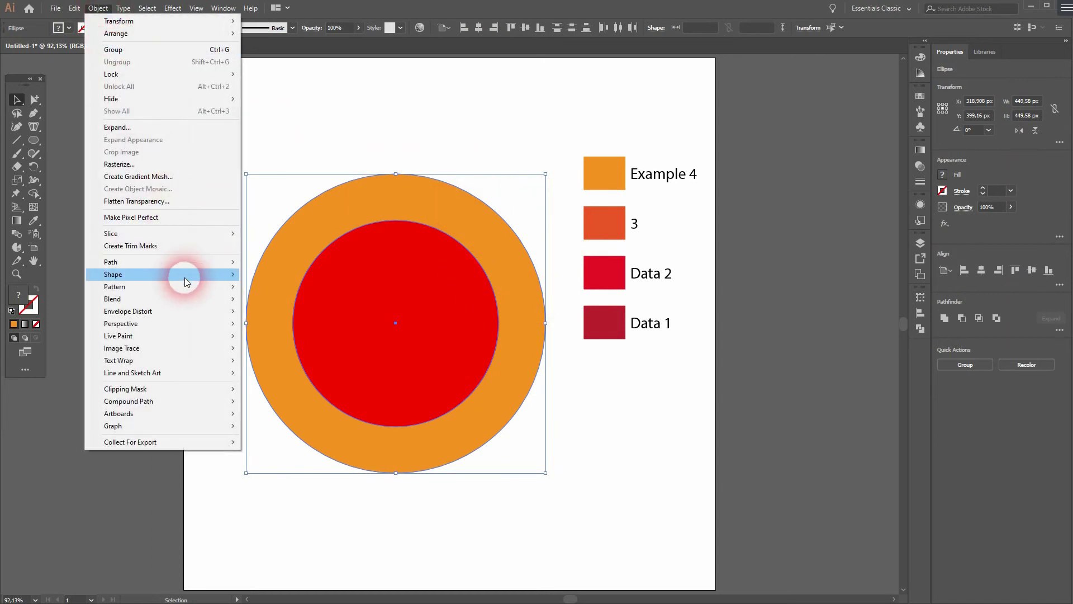
{"action": "mouse_move", "coordinate": [223, 401]}
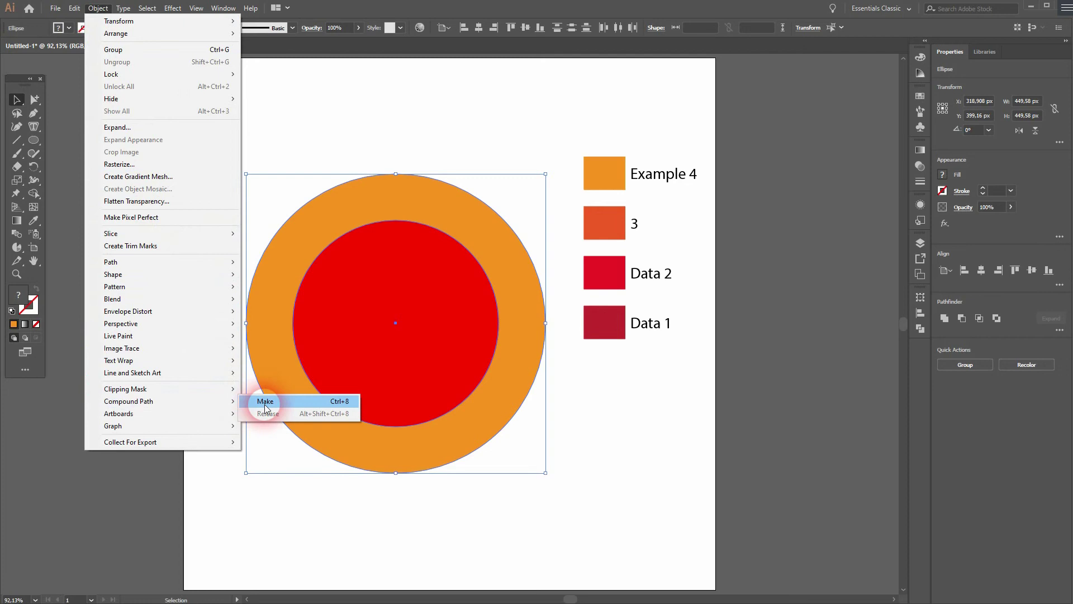
{"action": "left_click", "coordinate": [263, 401]}
{"action": "left_click", "coordinate": [340, 283]}
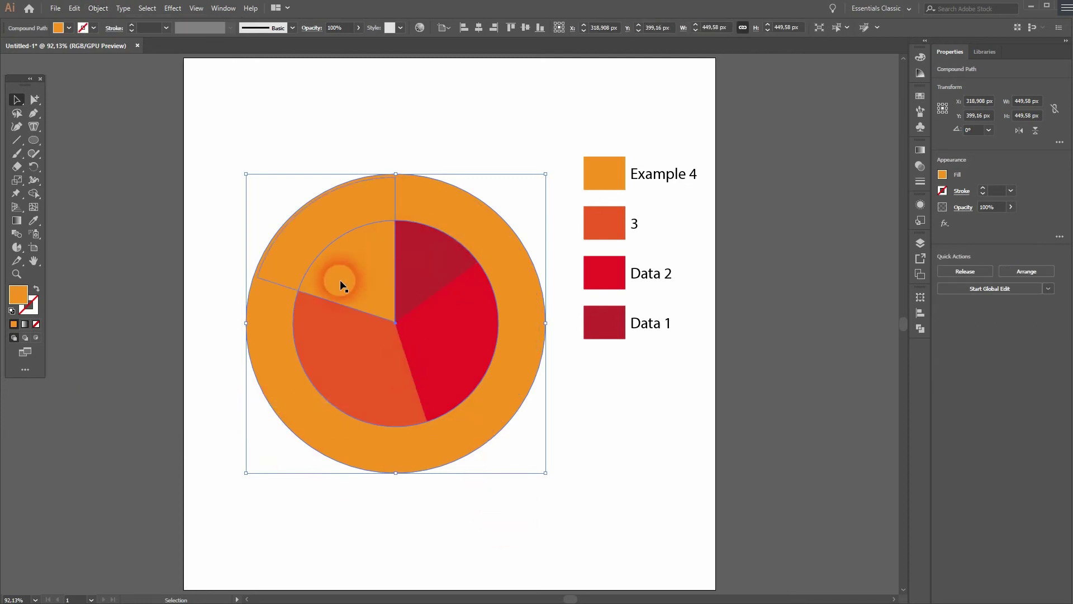
Fill the compound ring red from the fill swatches.
{"action": "left_click", "coordinate": [649, 435]}
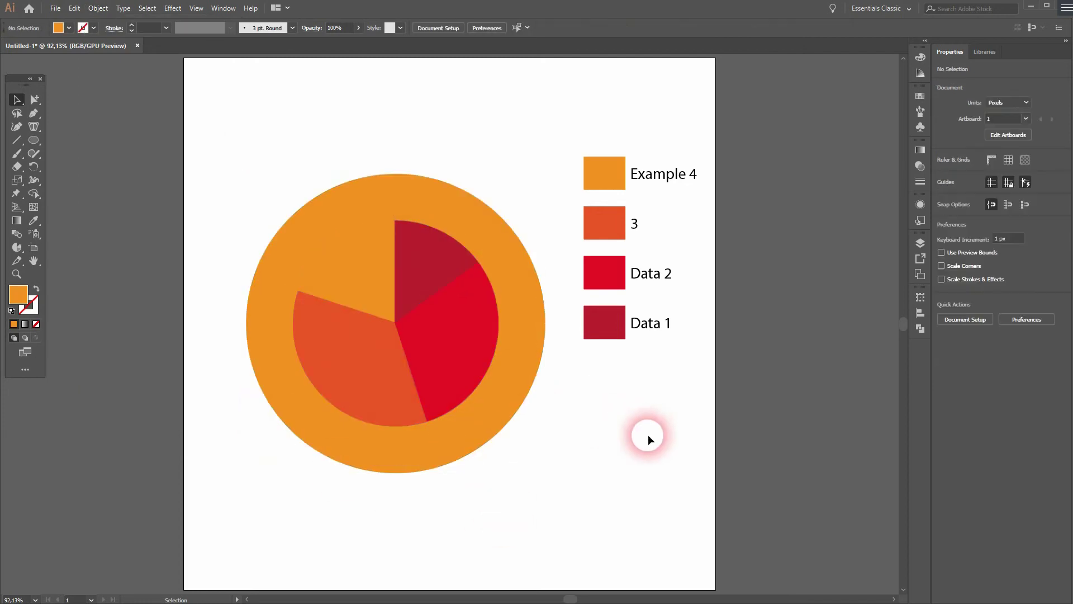
{"action": "left_click", "coordinate": [458, 190]}
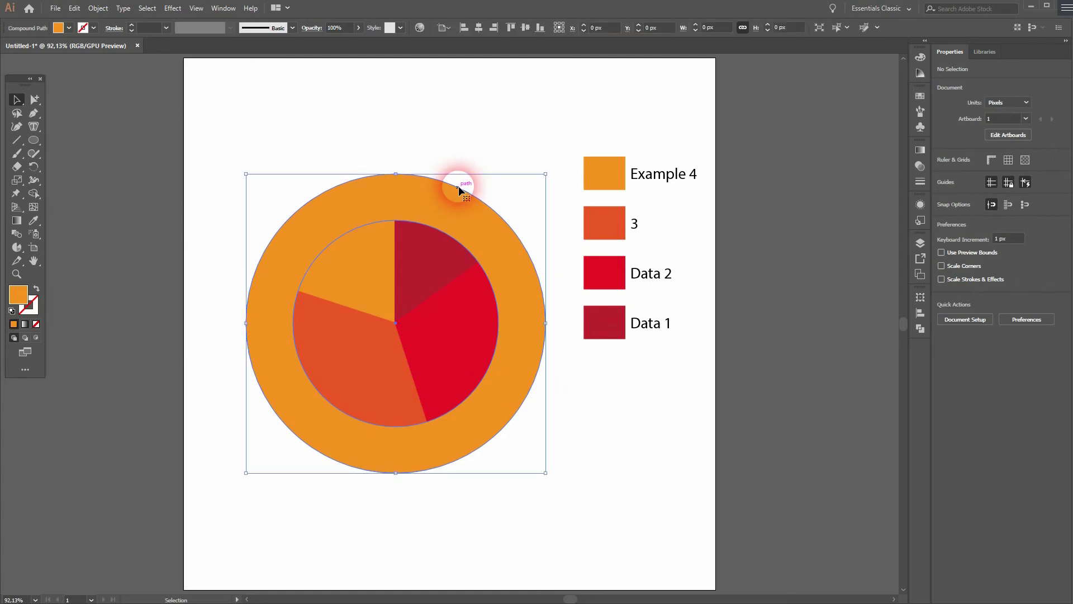
{"action": "left_click", "coordinate": [68, 27]}
{"action": "left_click", "coordinate": [51, 48]}
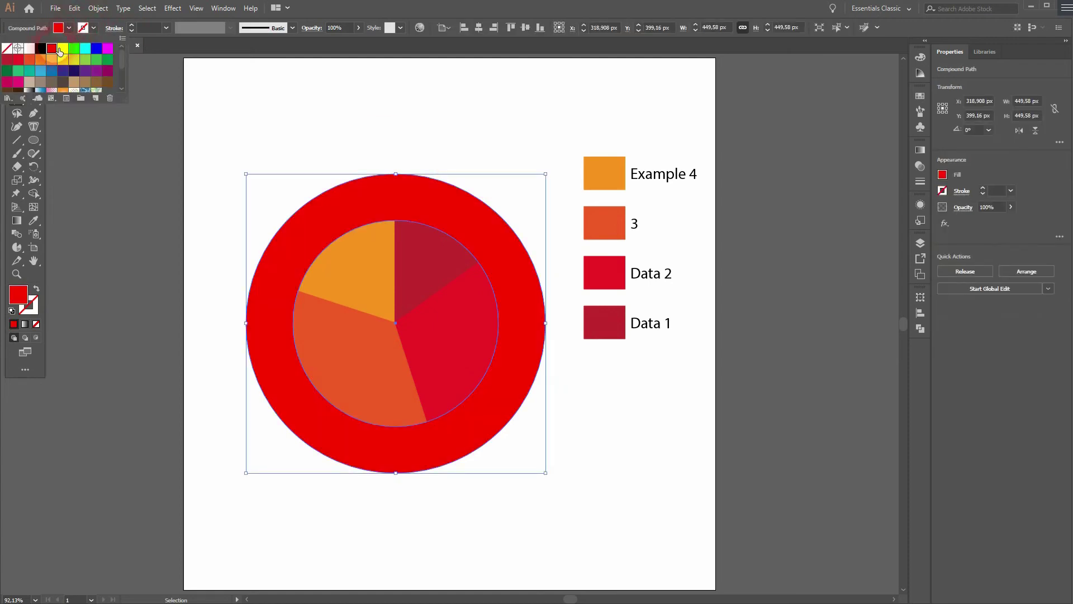
{"action": "left_click", "coordinate": [307, 110]}
Make a clipping mask from the red ring over the pie slices.
{"action": "left_click", "coordinate": [404, 107]}
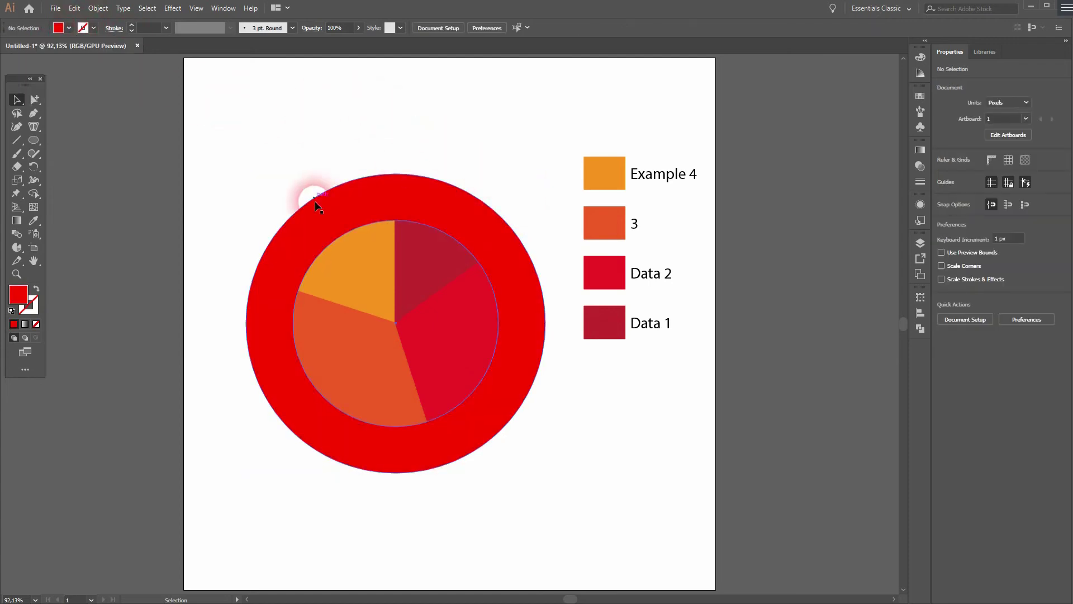
{"action": "left_click", "coordinate": [447, 185]}
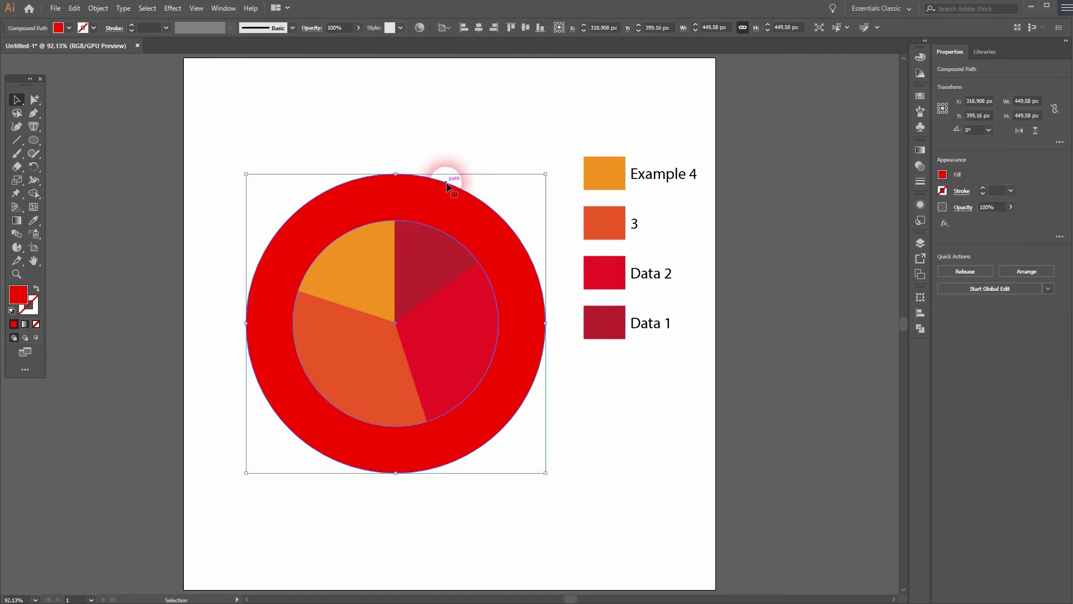
{"action": "left_click", "coordinate": [423, 267], "text": "shift"}
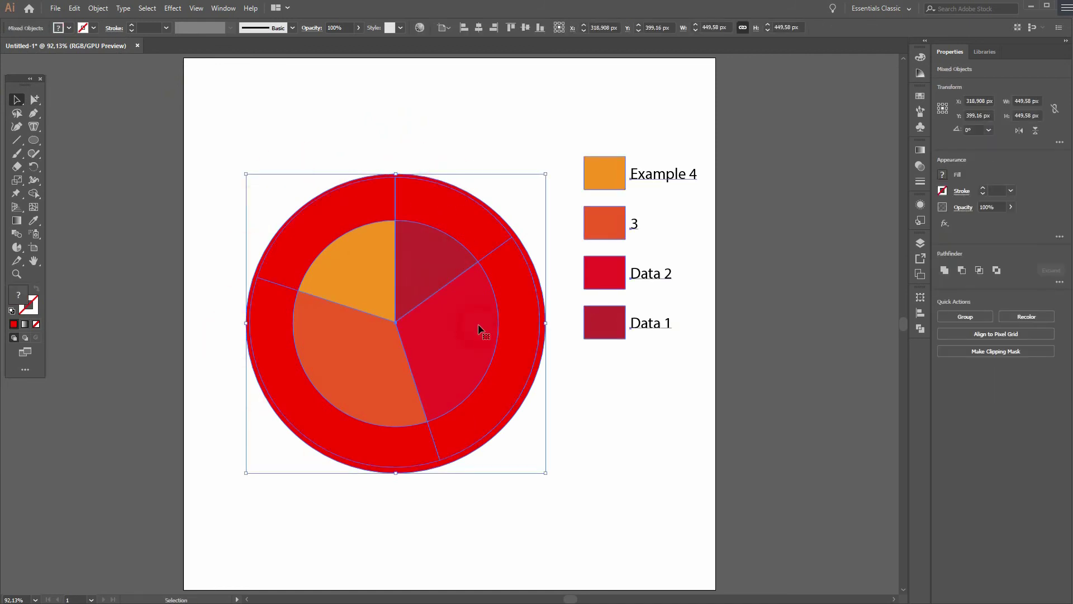
{"action": "left_click", "coordinate": [98, 7]}
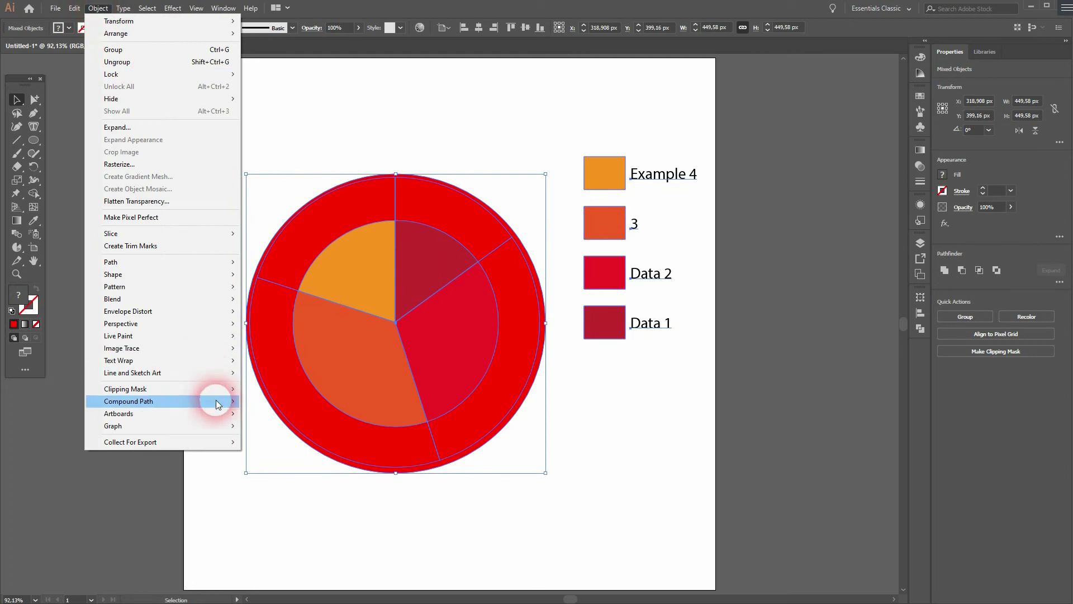
{"action": "mouse_move", "coordinate": [203, 389]}
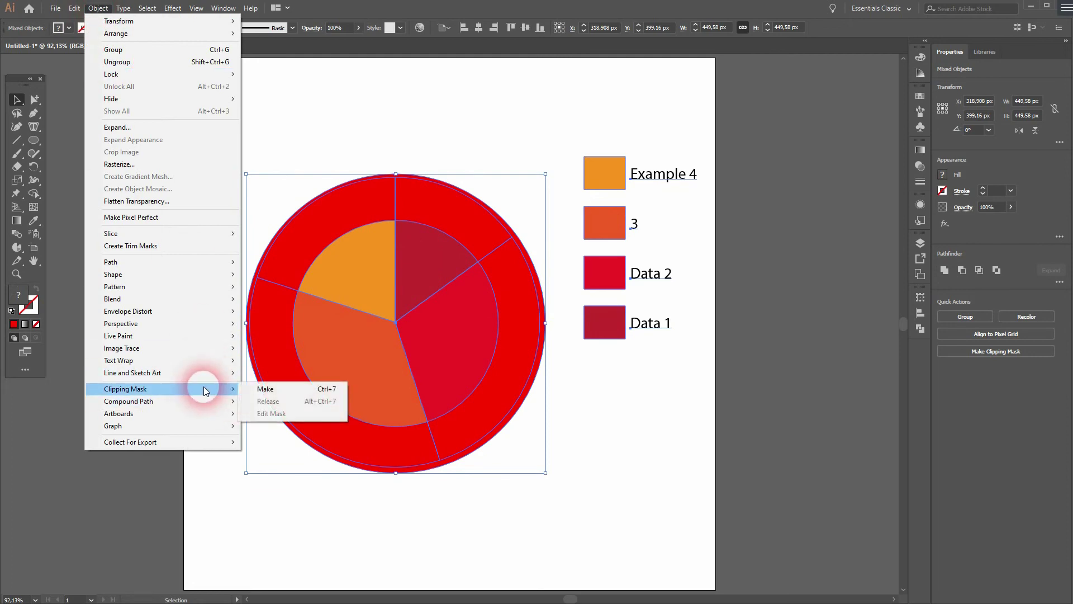
{"action": "left_click", "coordinate": [270, 389]}
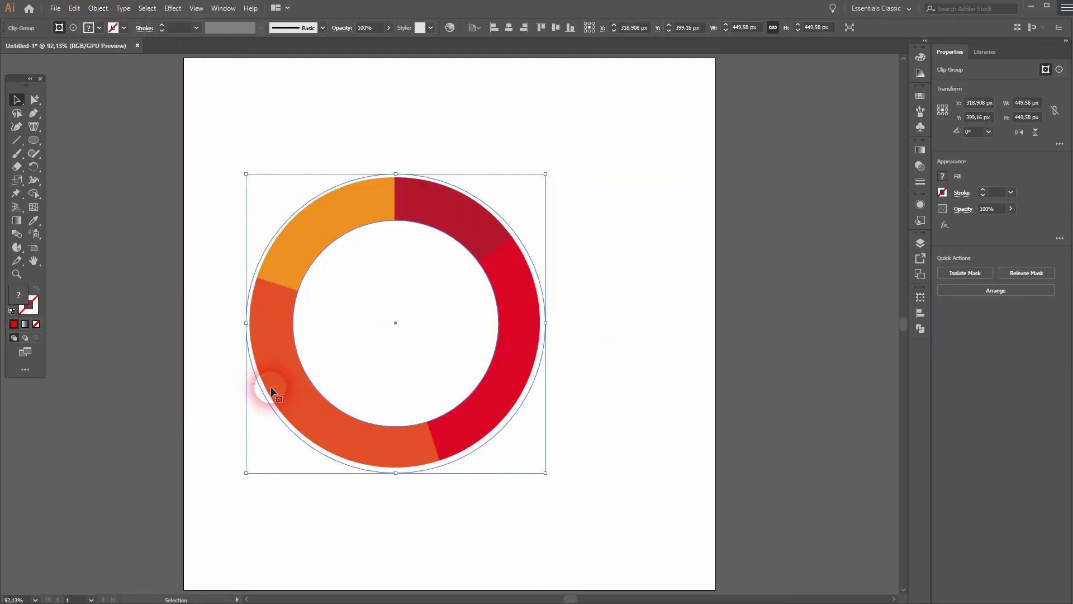
{"action": "left_click", "coordinate": [216, 76]}
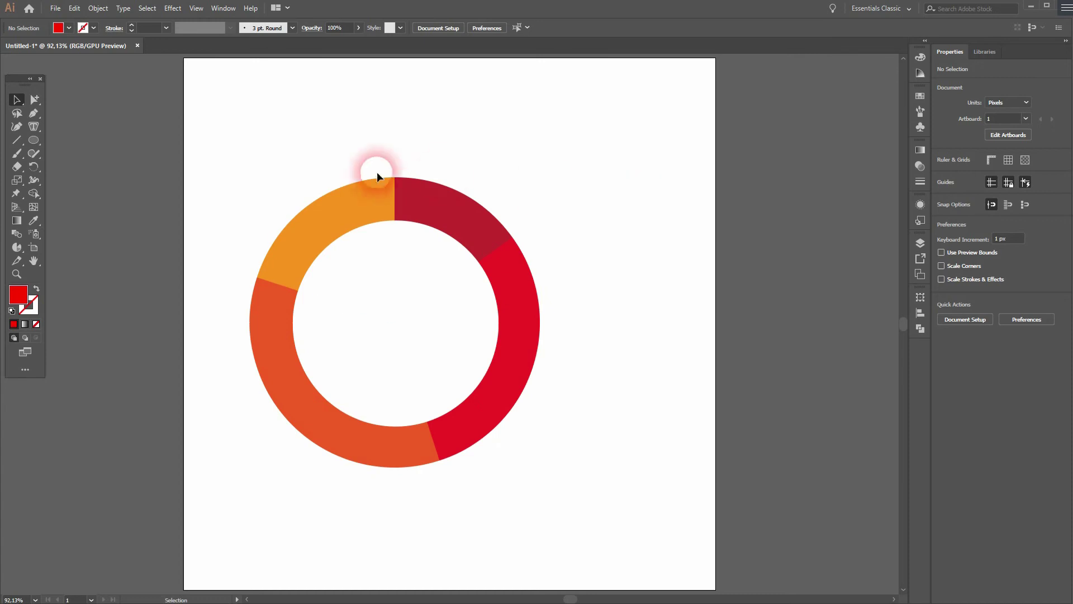
Enter isolation mode on the compound clipping path inside the clip group.
{"action": "double_click", "coordinate": [365, 192]}
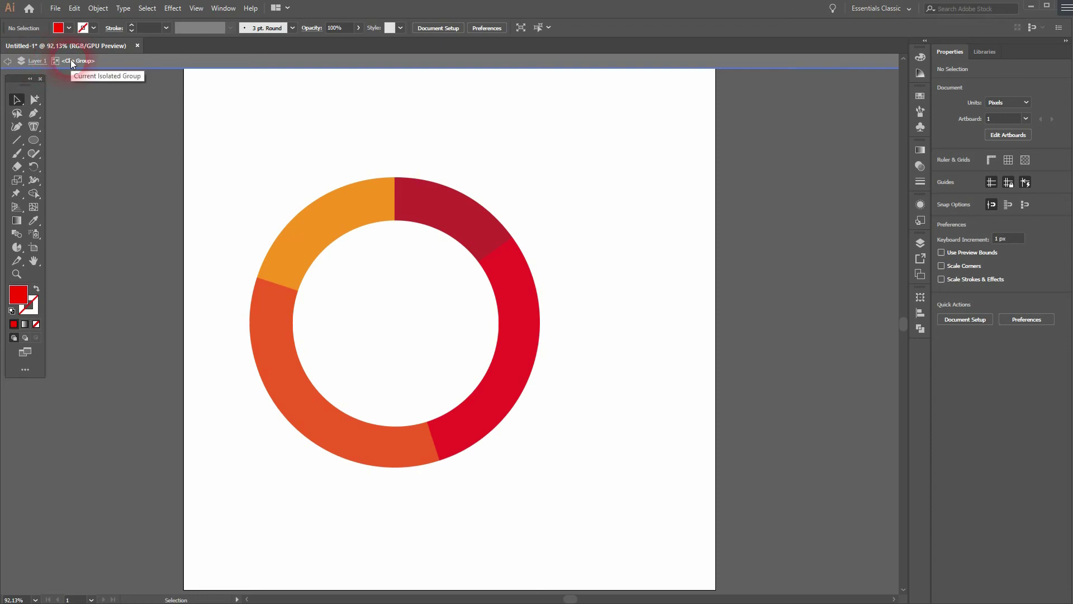
{"action": "left_click", "coordinate": [515, 137]}
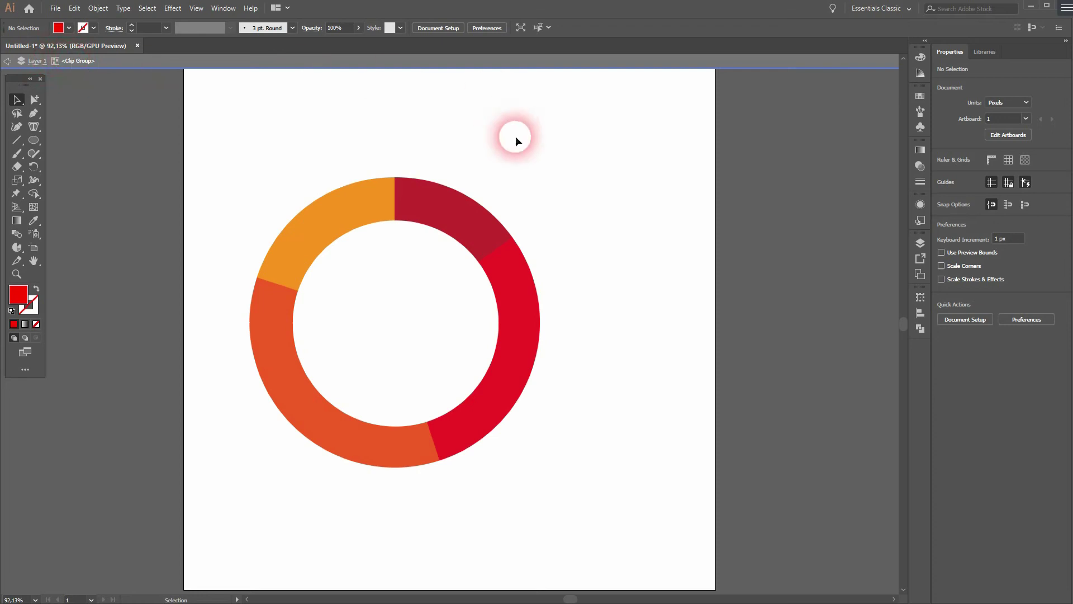
{"action": "double_click", "coordinate": [495, 216]}
{"action": "left_click", "coordinate": [71, 83]}
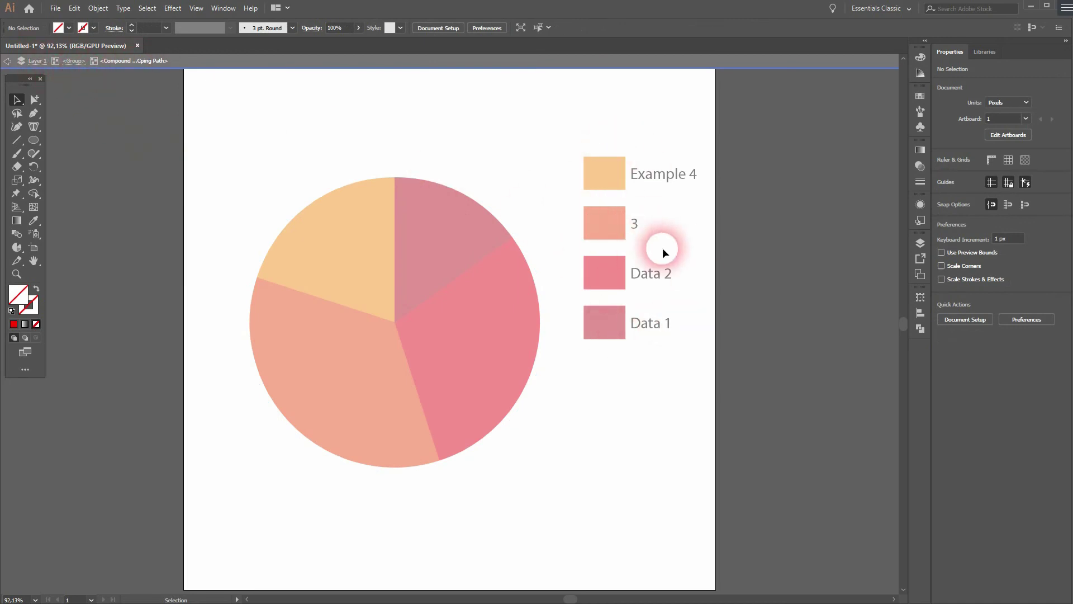
Draw a rectangle enclosing the legend, then exit isolation mode.
{"action": "left_click", "coordinate": [33, 141]}
{"action": "left_click", "coordinate": [83, 136]}
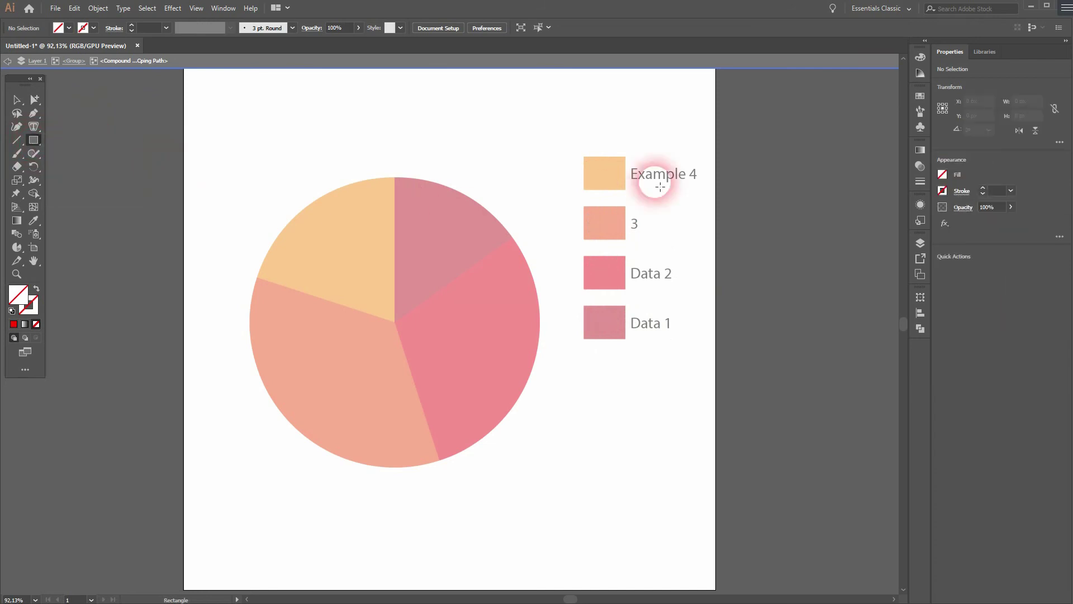
{"action": "left_click_drag", "start_coordinate": [585, 146], "coordinate": [718, 367]}
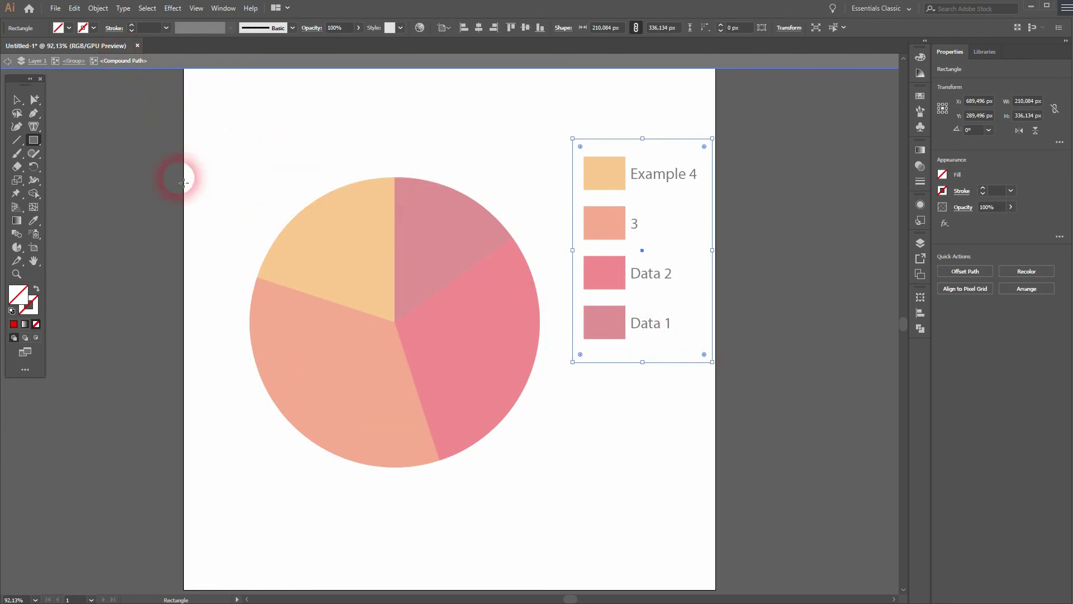
{"action": "left_click", "coordinate": [8, 62]}
{"action": "left_click", "coordinate": [638, 212]}
{"action": "left_click", "coordinate": [256, 90]}
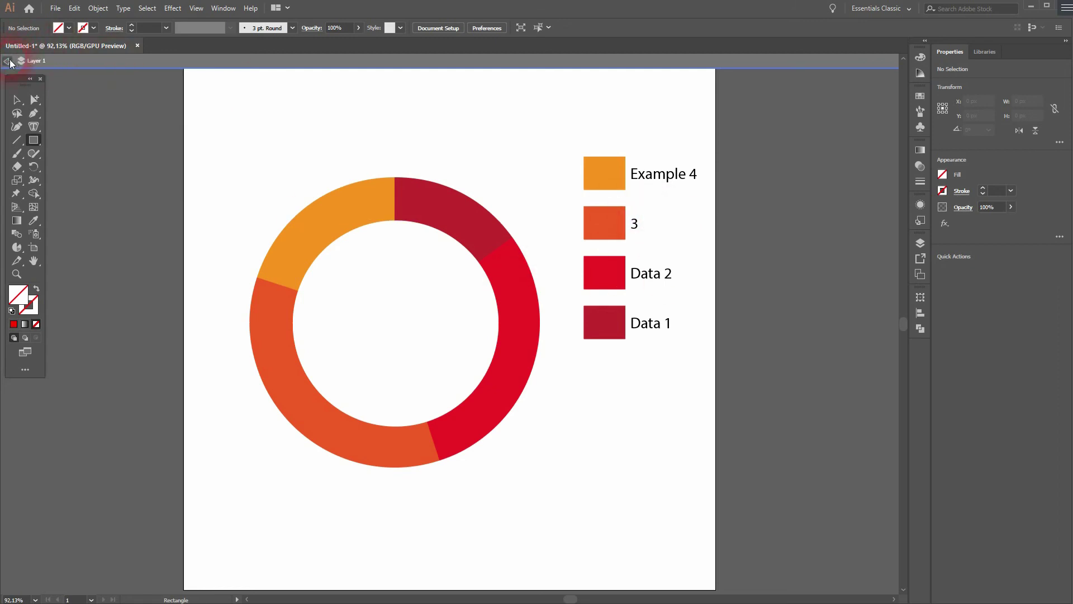
{"action": "left_click", "coordinate": [11, 62]}
{"action": "left_click", "coordinate": [17, 100]}
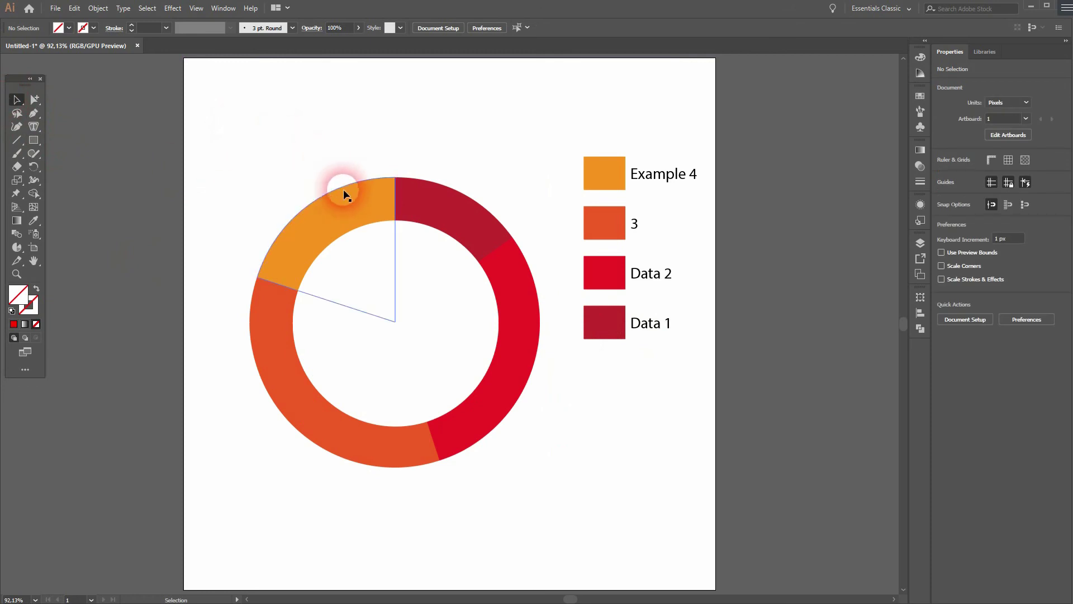
{"action": "left_click", "coordinate": [350, 206]}
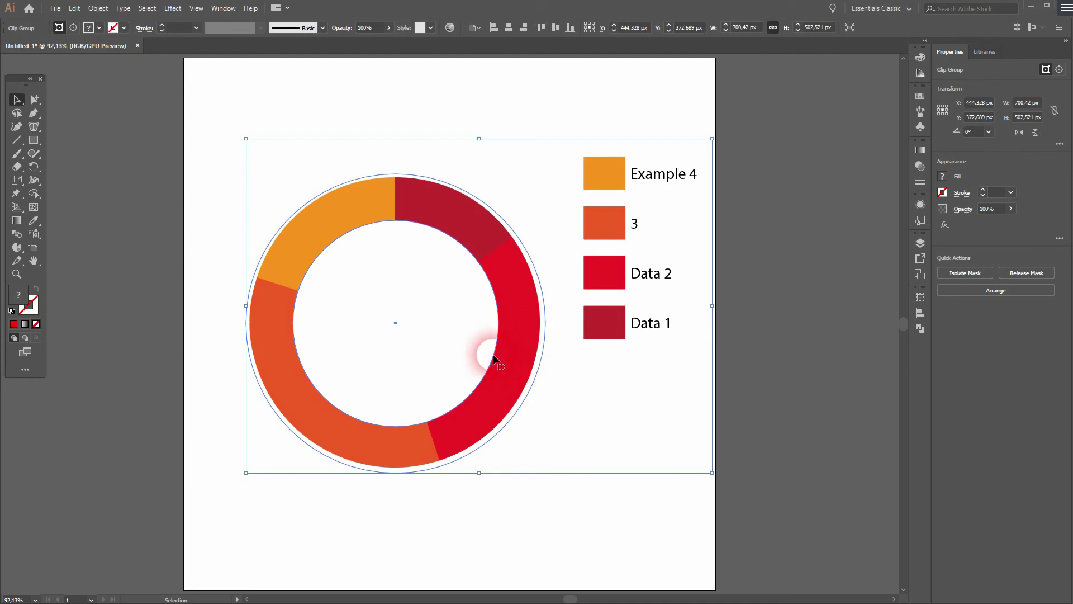
{"action": "left_click", "coordinate": [98, 7]}
{"action": "mouse_move", "coordinate": [198, 425]}
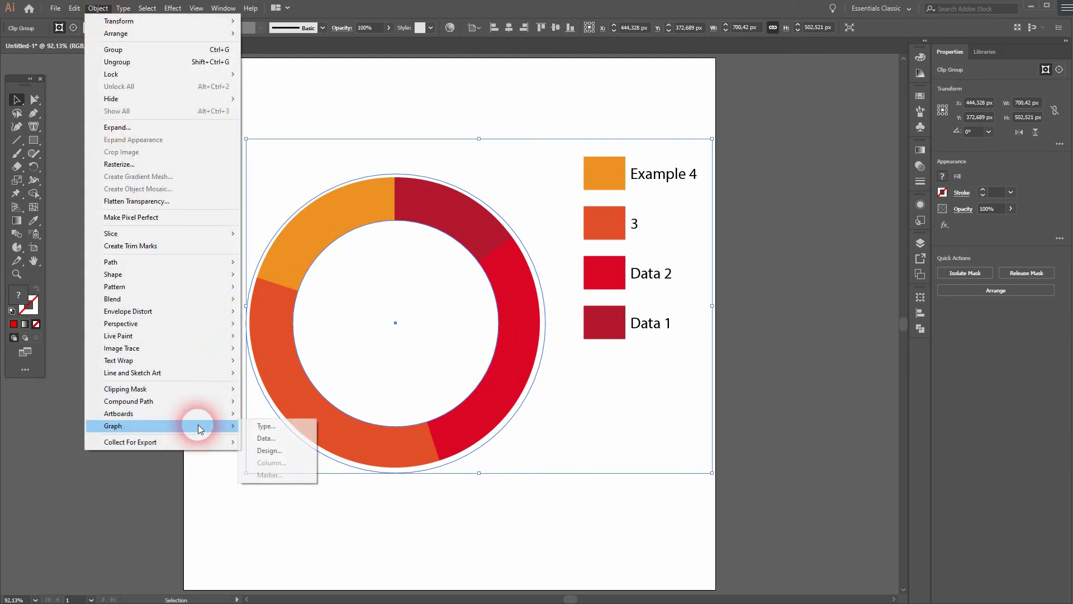
{"action": "left_click", "coordinate": [285, 437]}
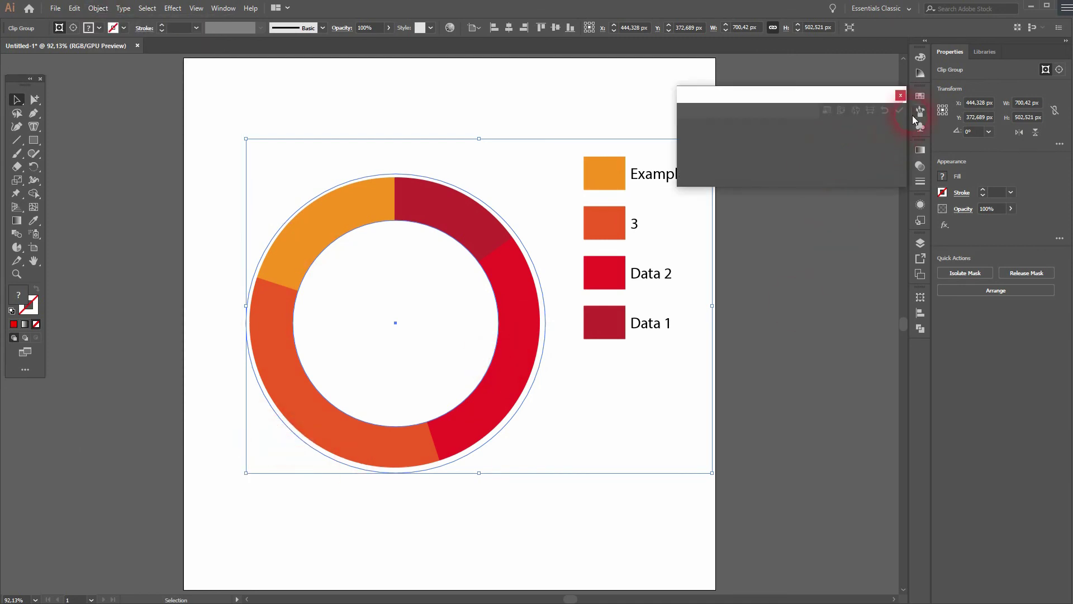
Close the empty graph data editor and show the Layers panel from the Window menu.
{"action": "left_click", "coordinate": [901, 95]}
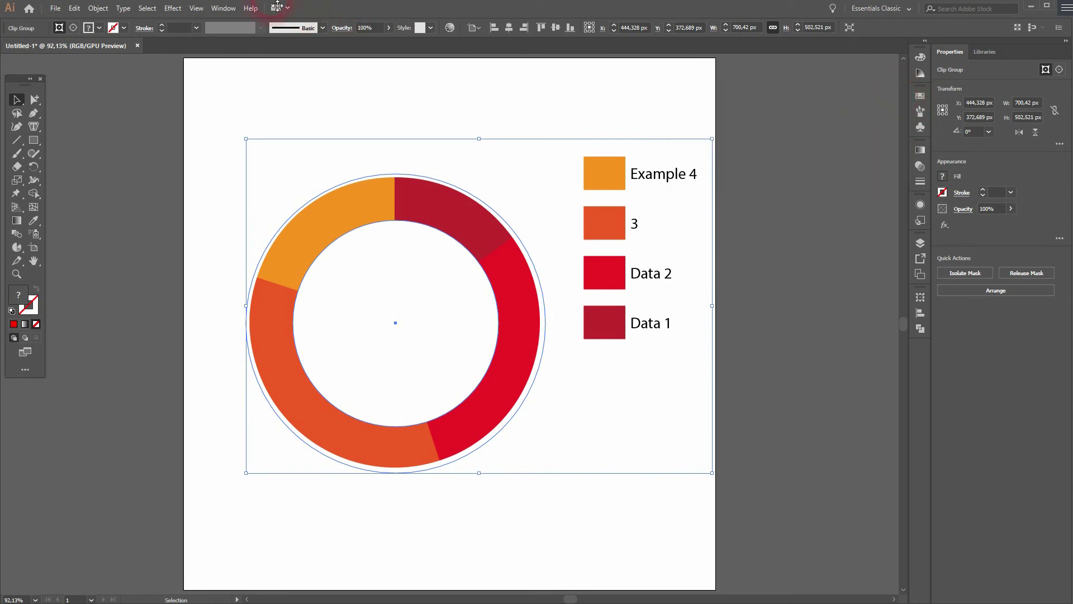
{"action": "left_click", "coordinate": [224, 8]}
{"action": "left_click", "coordinate": [328, 332]}
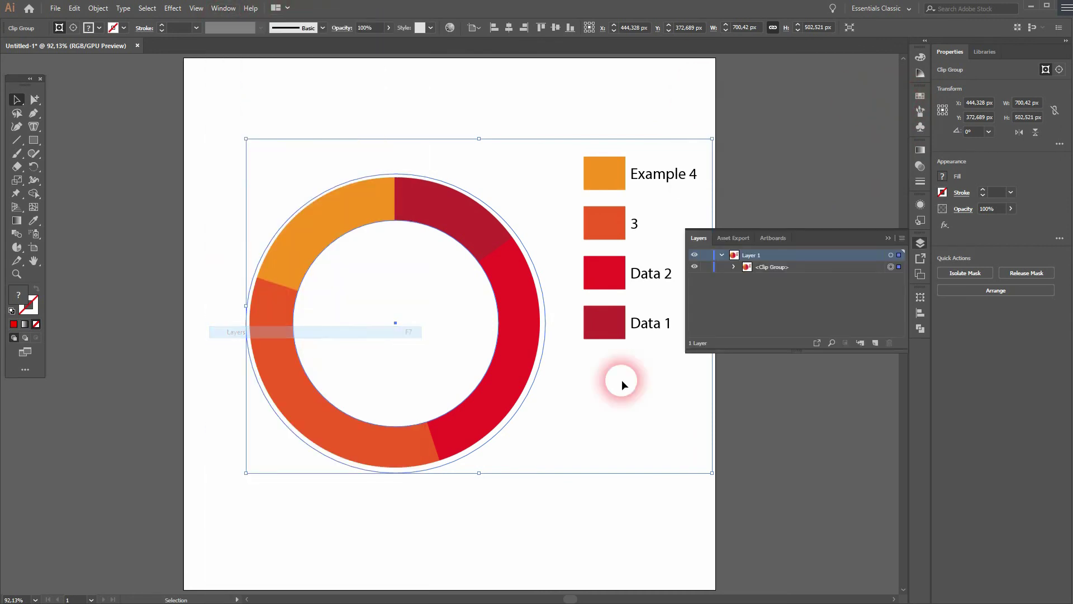
{"action": "left_click", "coordinate": [920, 243]}
{"action": "left_click", "coordinate": [921, 244]}
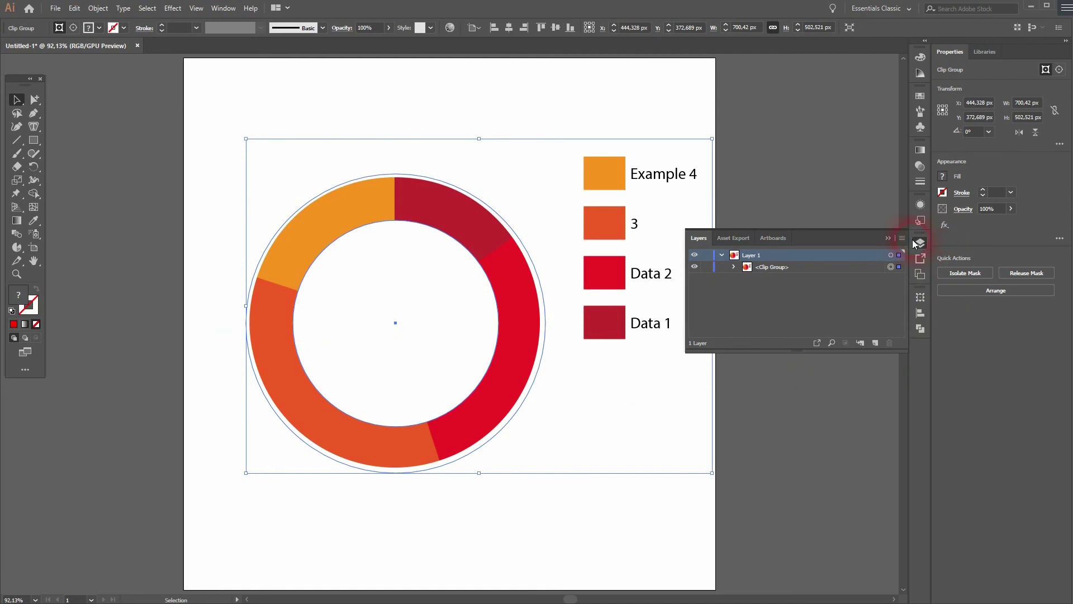
Expand Layer 1 and the Clip Group, then target the Graph inside it.
{"action": "left_click", "coordinate": [721, 255]}
{"action": "left_click", "coordinate": [721, 255]}
{"action": "left_click", "coordinate": [733, 267]}
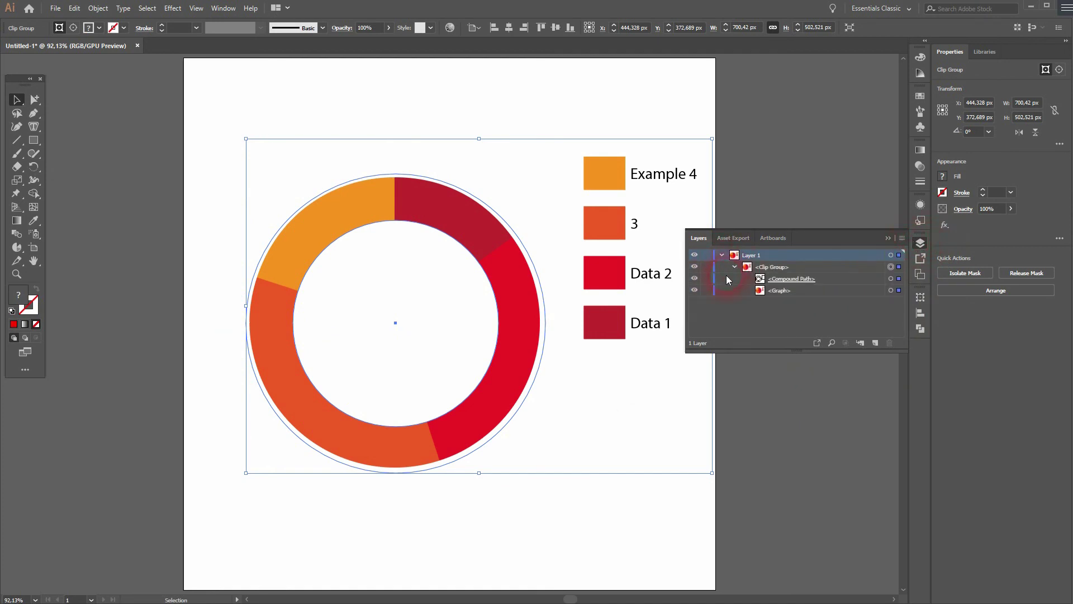
{"action": "left_click", "coordinate": [782, 291]}
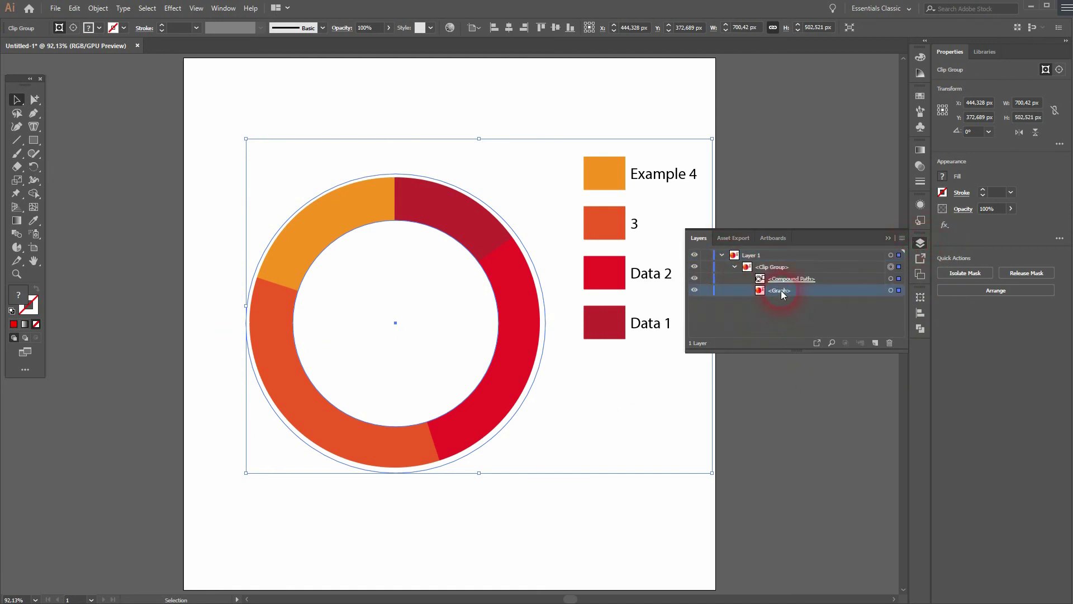
{"action": "left_click", "coordinate": [901, 290]}
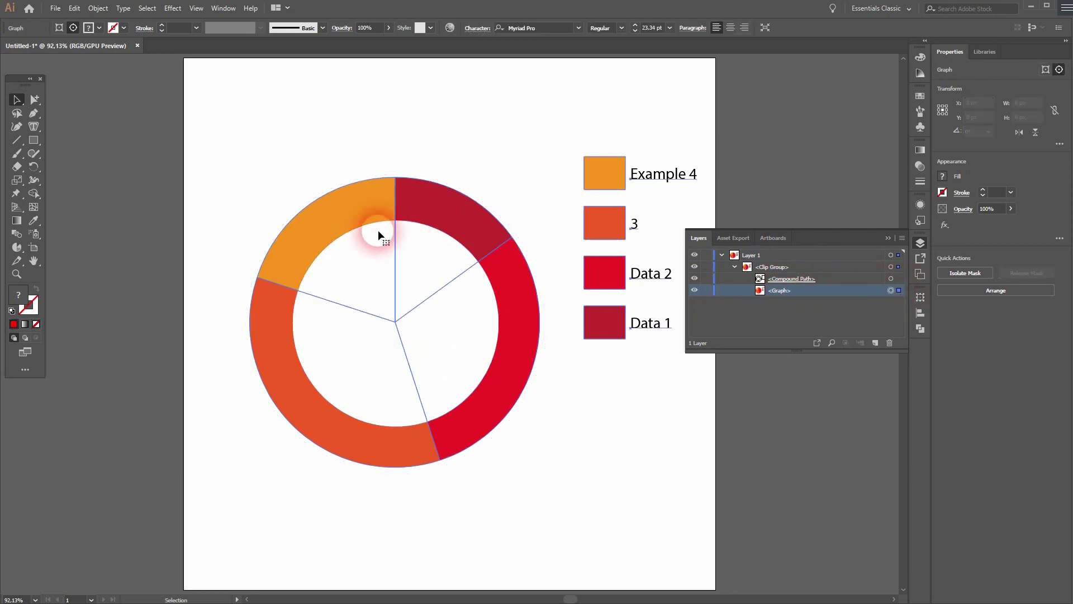
In the graph data sheet, enter values 25, 20, 20 and 35 and apply them.
{"action": "left_click", "coordinate": [98, 8]}
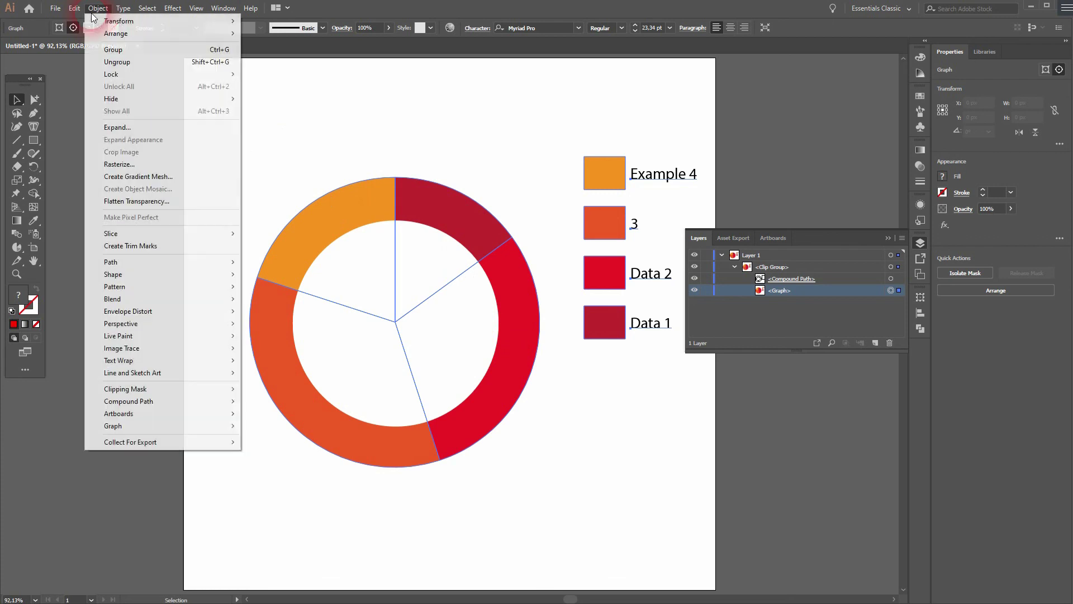
{"action": "mouse_move", "coordinate": [233, 427]}
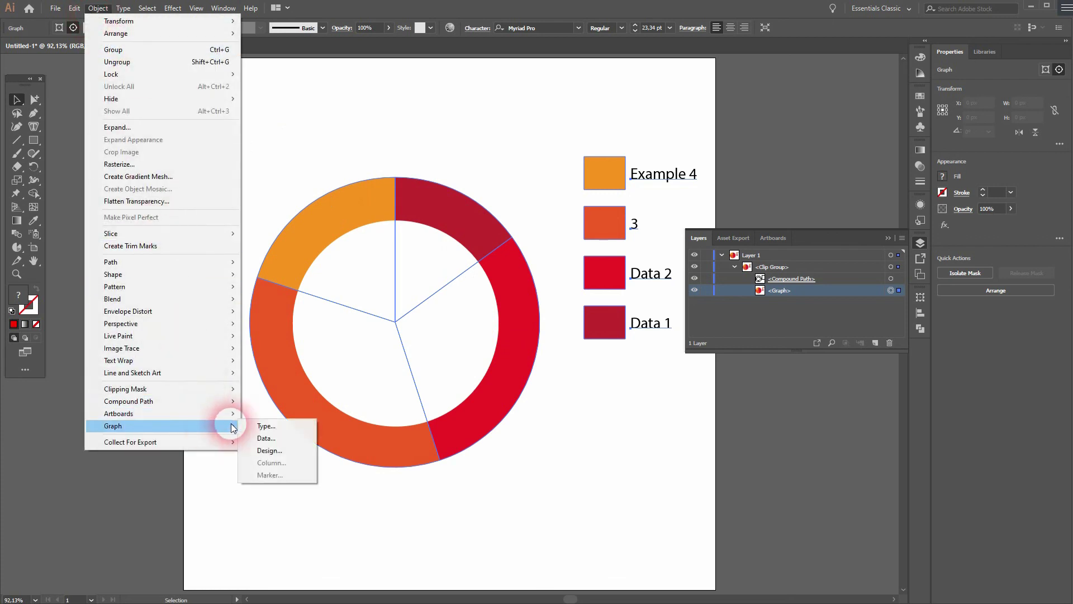
{"action": "left_click", "coordinate": [267, 439]}
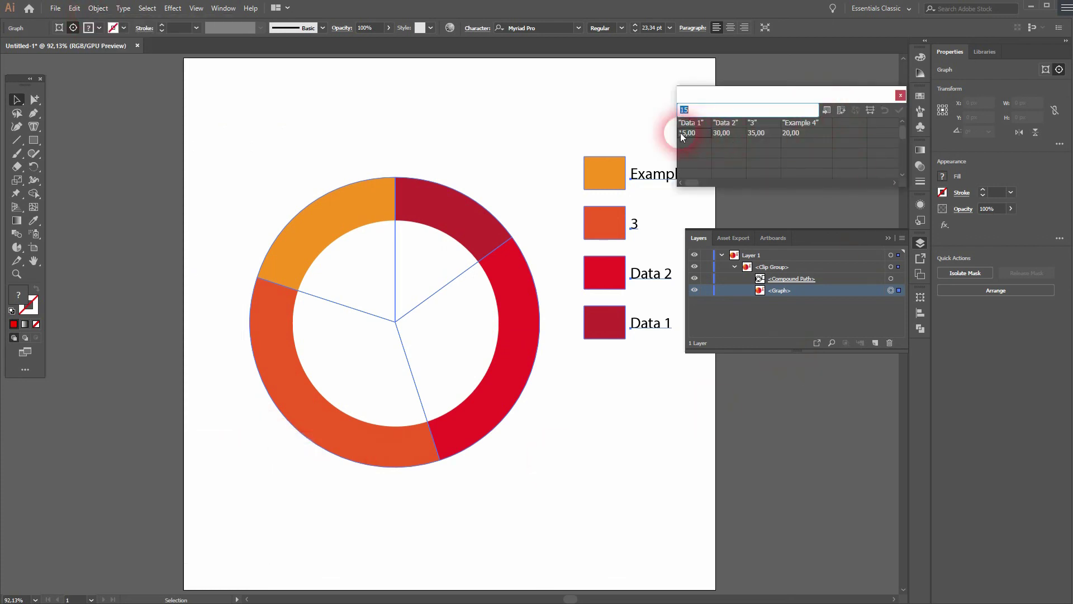
{"action": "type", "text": "25"}
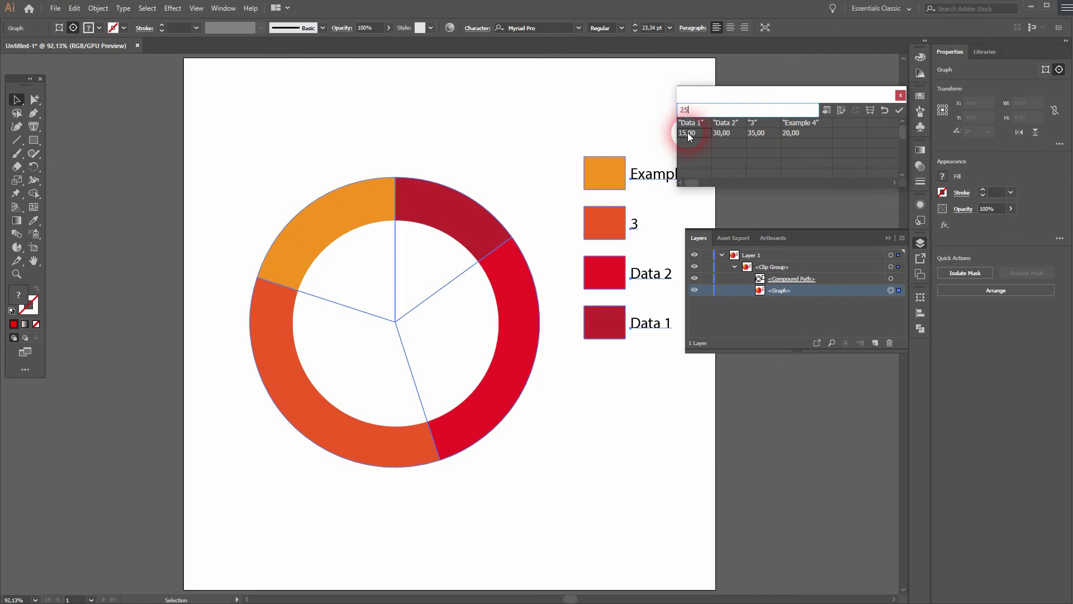
{"action": "left_click", "coordinate": [726, 132]}
{"action": "type", "text": "20"}
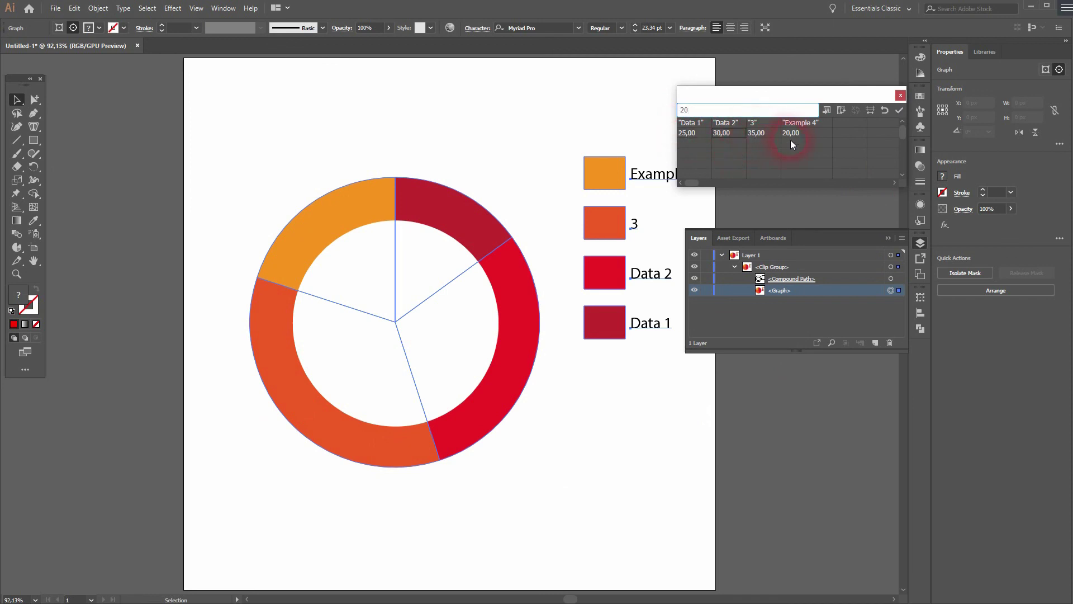
{"action": "left_click", "coordinate": [759, 133]}
{"action": "type", "text": "20"}
{"action": "left_click", "coordinate": [810, 133]}
{"action": "type", "text": "35"}
{"action": "key", "text": "KP_Enter"}
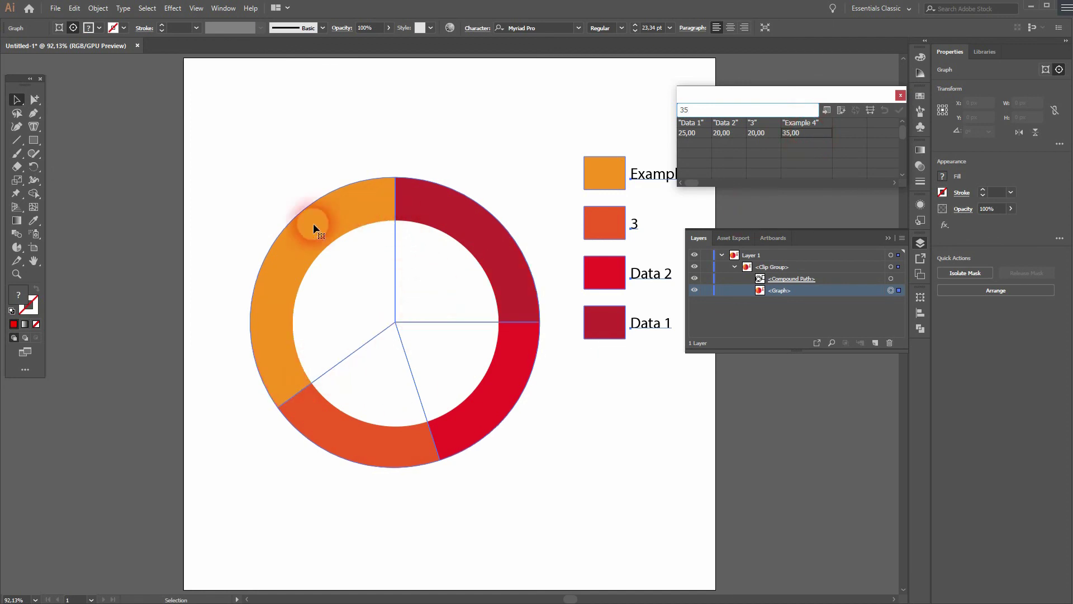
Close the data sheet and Layers panel, then deselect the chart.
{"action": "left_click", "coordinate": [901, 97]}
{"action": "left_click", "coordinate": [889, 238]}
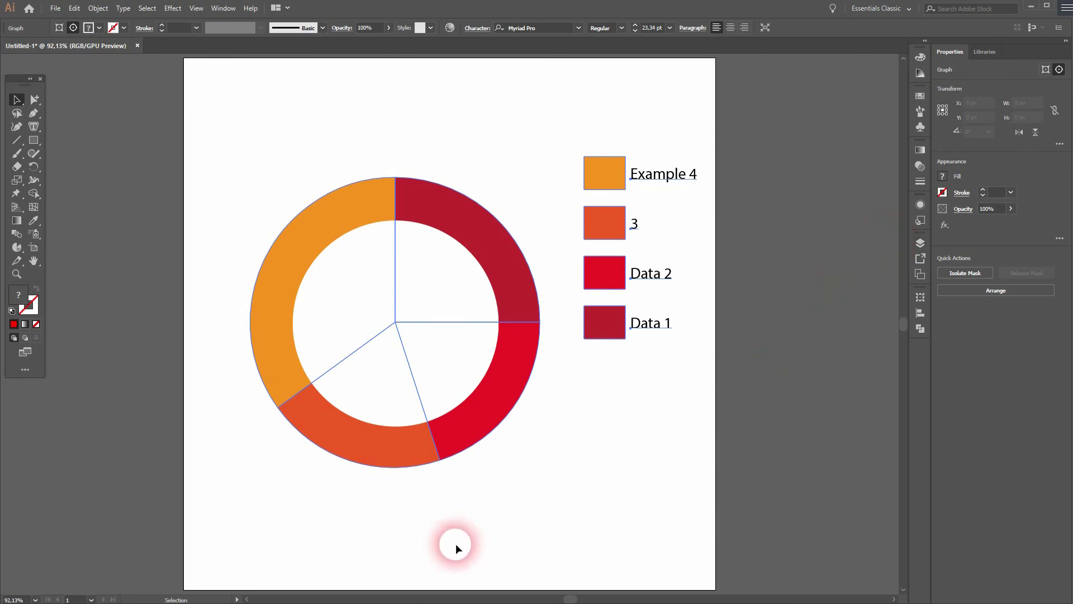
{"action": "left_click", "coordinate": [455, 543]}
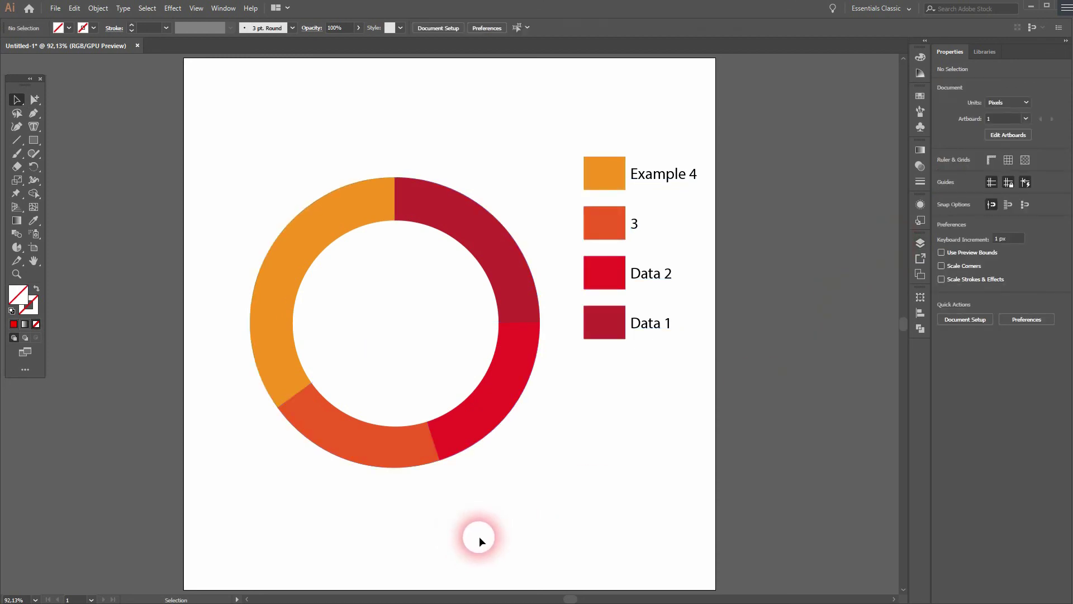